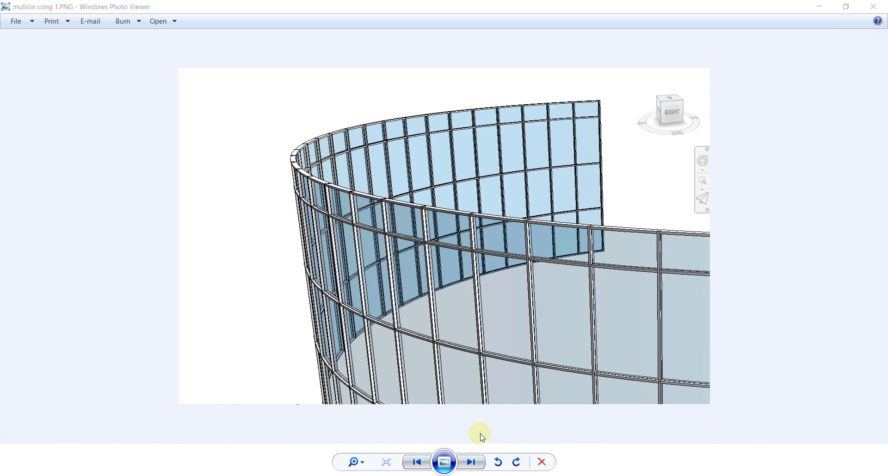
View the next reference image, MULLION CONG 2.PNG, comparing normal and evenly curved mullions.
left_click(471, 462)
scroll(355, 170, "up", 1)
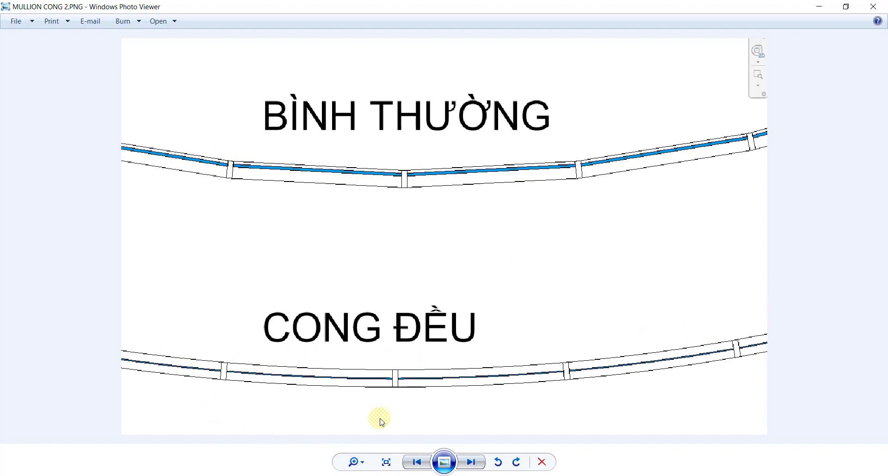
In the Level 1 plan, draw a semicircular arc wall from Level 1 up to Level 2.
key("alt+Tab")
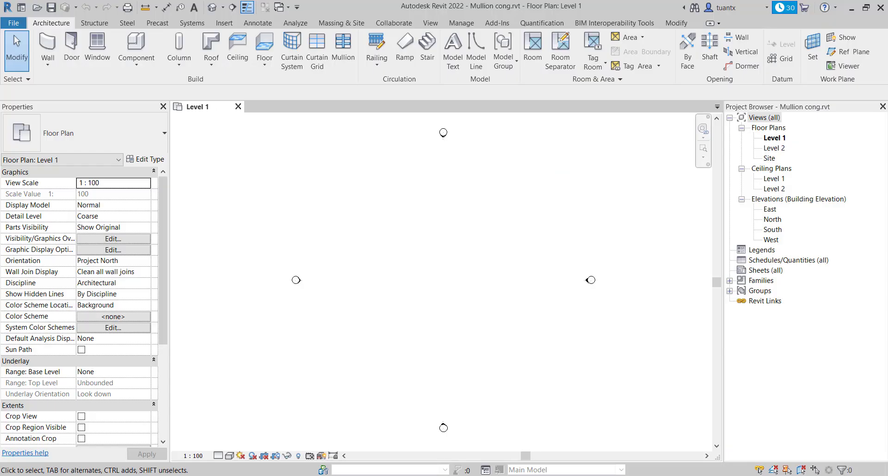
key("w")
key("a")
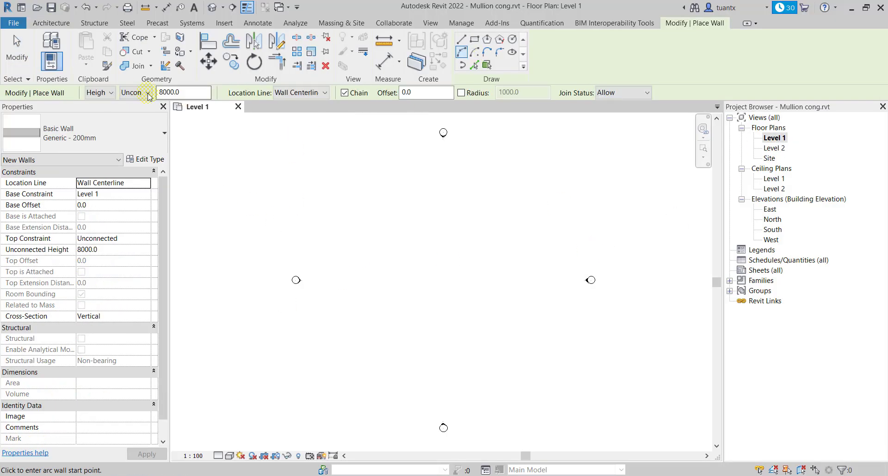
left_click(327, 281)
left_click(486, 281)
left_click(397, 341)
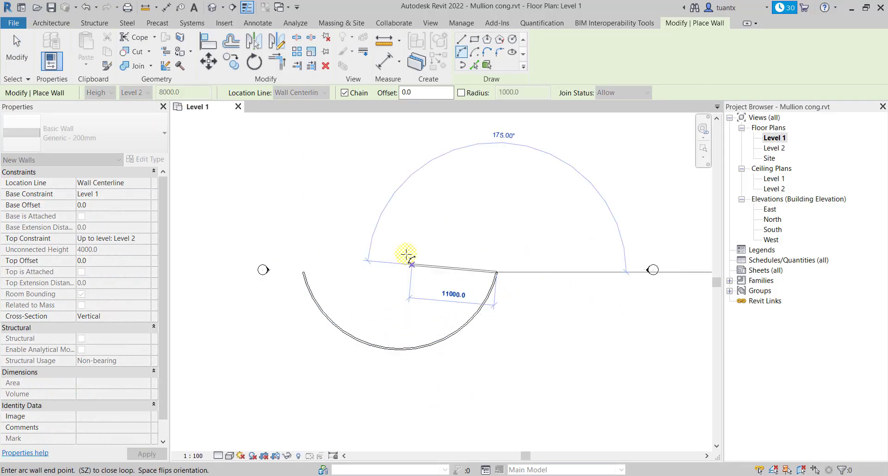
key("Escape")
key("Escape")
In 3D, duplicate the curved curtain wall's Storefront type as Storefront-Mullion cong.
left_click(296, 259)
scroll(325, 291, "up", 3)
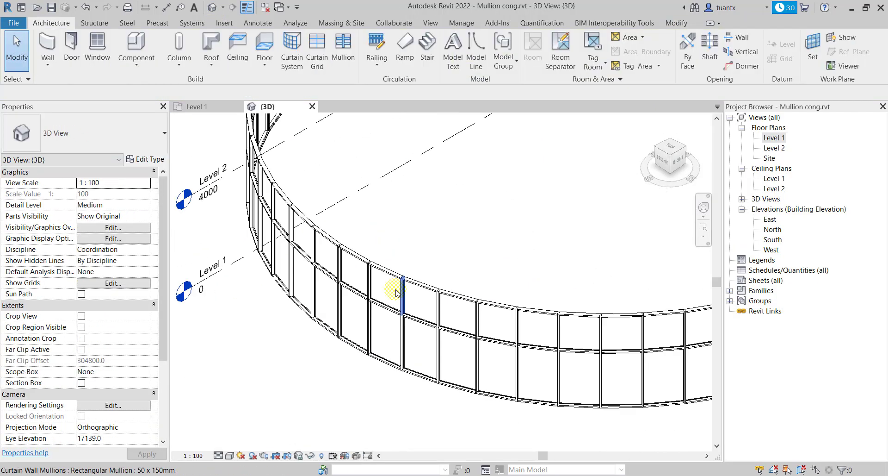
left_click(326, 291)
middle_click_drag(284, 293, 399, 363, "shift")
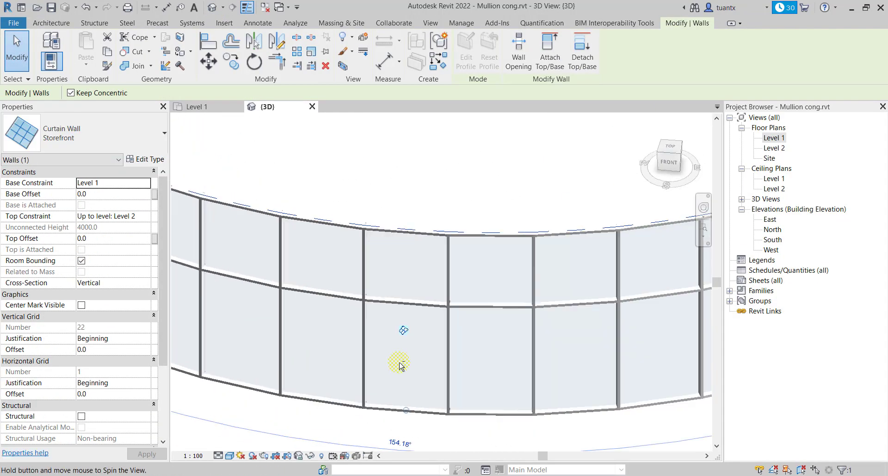
double_click(398, 363)
left_click(518, 112)
type("Storefront-Mullion cong")
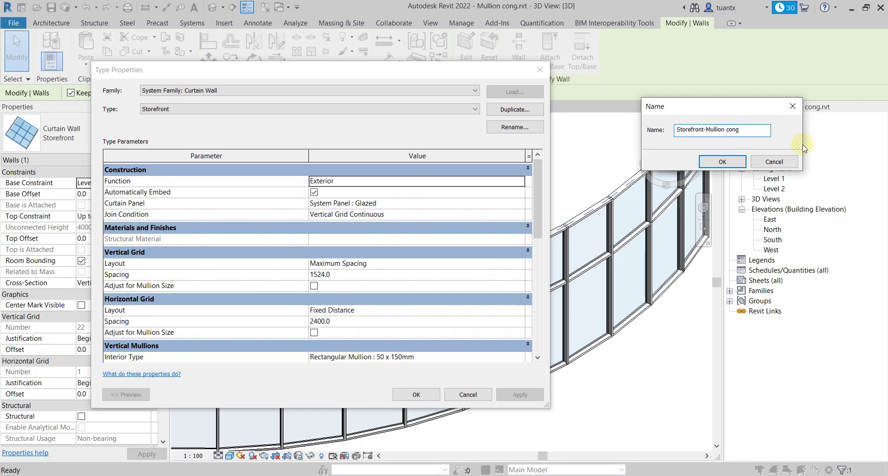
key("Return")
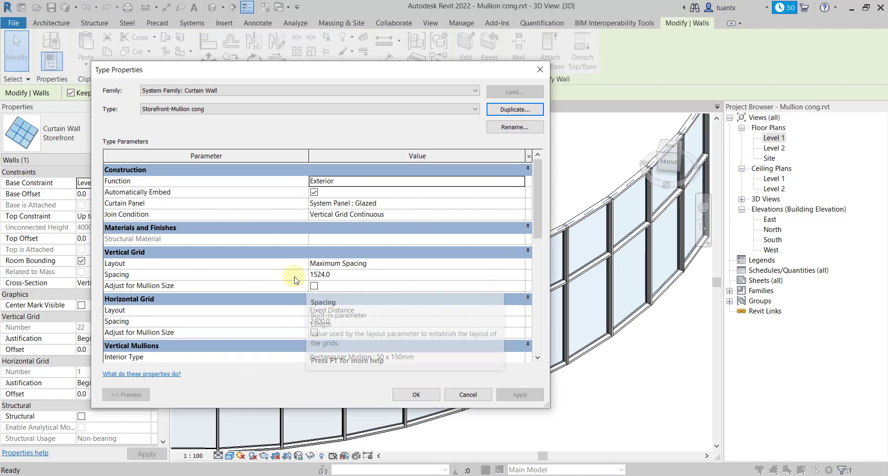
key("Return")
Start a new Generic - 200mm basic wall beside the curved curtain wall.
key("w")
key("a")
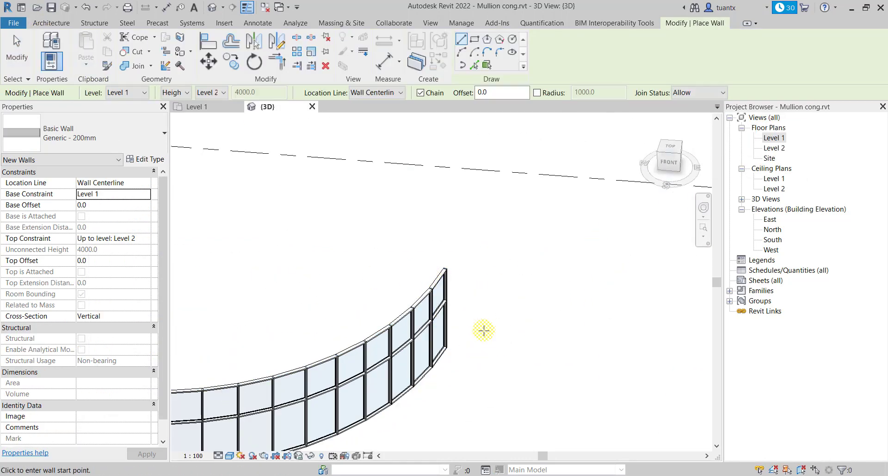
left_click(485, 344)
Finish the straight wall and duplicate its type as Tuong kinh 10mm.
left_click(520, 365)
key("Escape")
key("Escape")
left_click(502, 291)
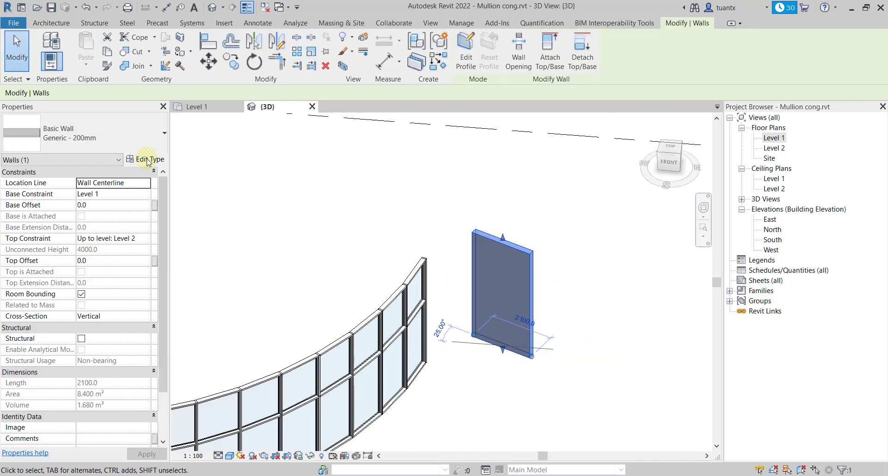
left_click(139, 158)
left_click(515, 109)
type("Tuong kinh 10mm")
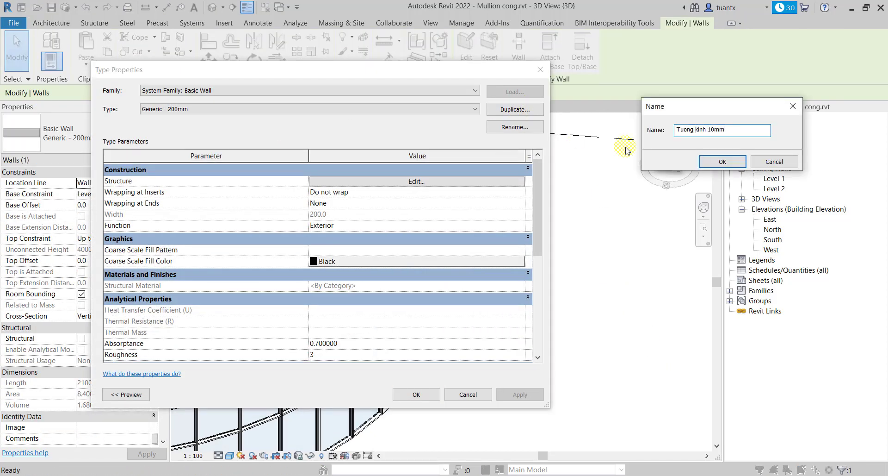
key("Return")
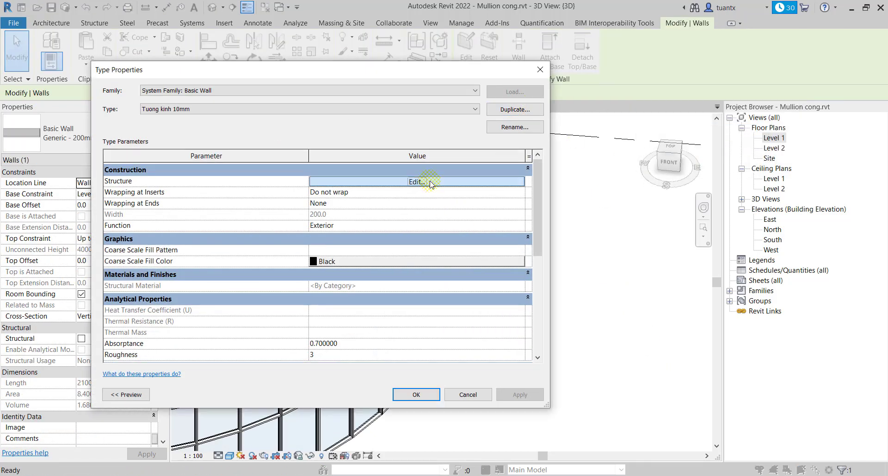
Make the Tuong kinh 10mm structure layer 10 mm thick with Glass, Clear Glazing material.
left_click(416, 181)
left_click(319, 180)
type("10")
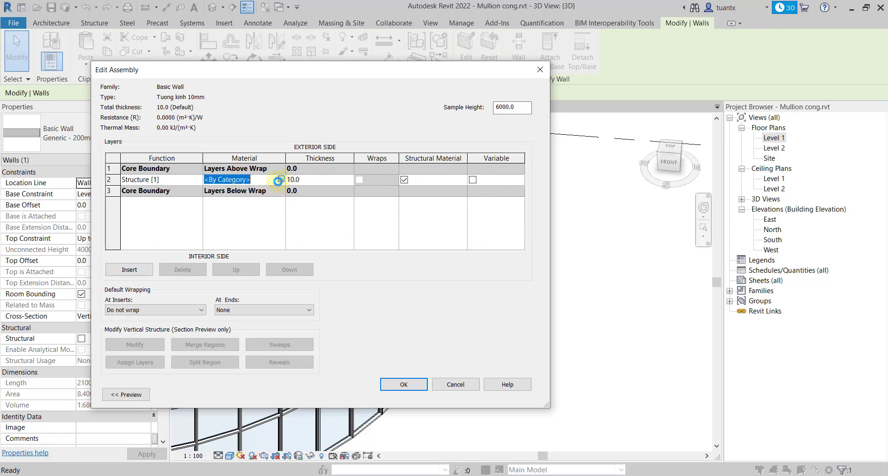
left_click(279, 179)
left_click(222, 71)
type("glass")
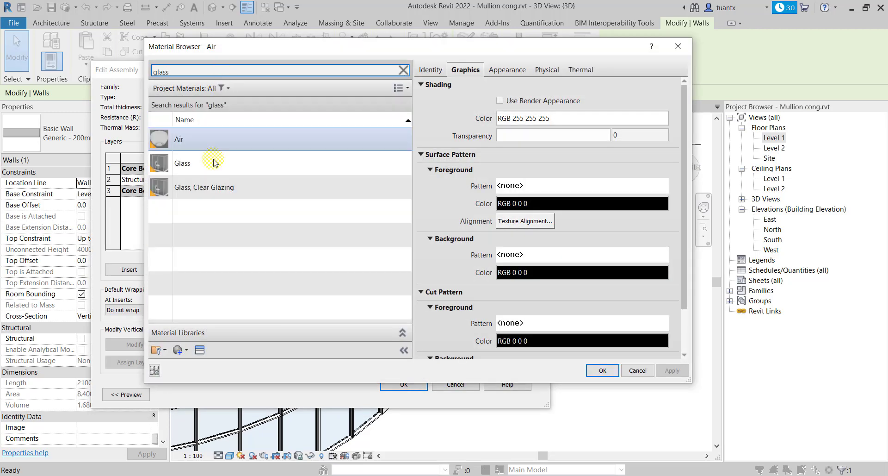
left_click(208, 182)
left_click(602, 370)
left_click(404, 384)
left_click(421, 393)
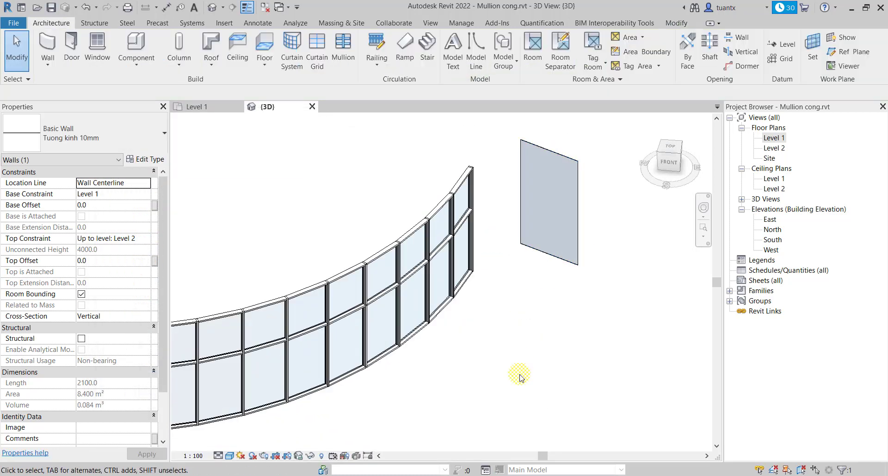
left_click(518, 375)
Set the Storefront-Mullion cong type's Curtain Panel to Basic Wall : Tuong kinh 10mm.
left_click(444, 212)
left_click(143, 159)
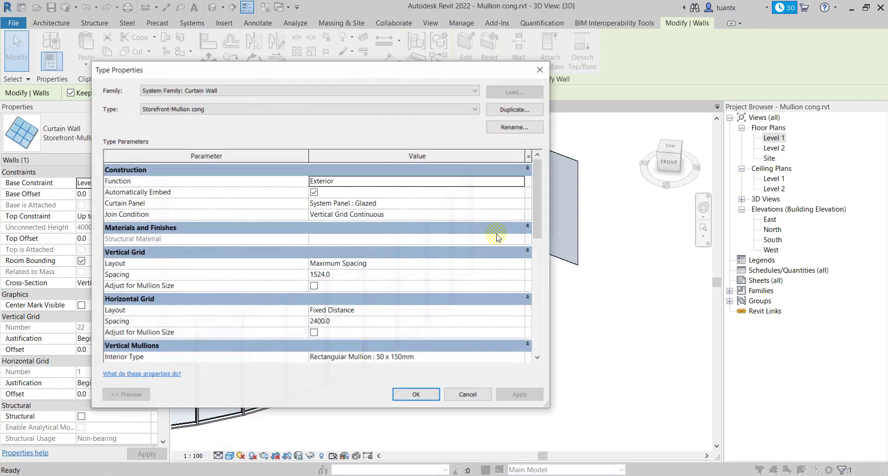
left_click(331, 204)
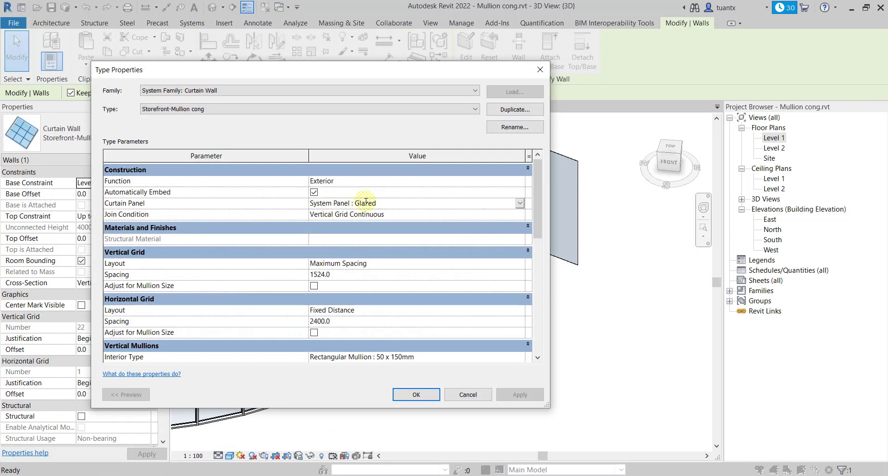
left_click(520, 203)
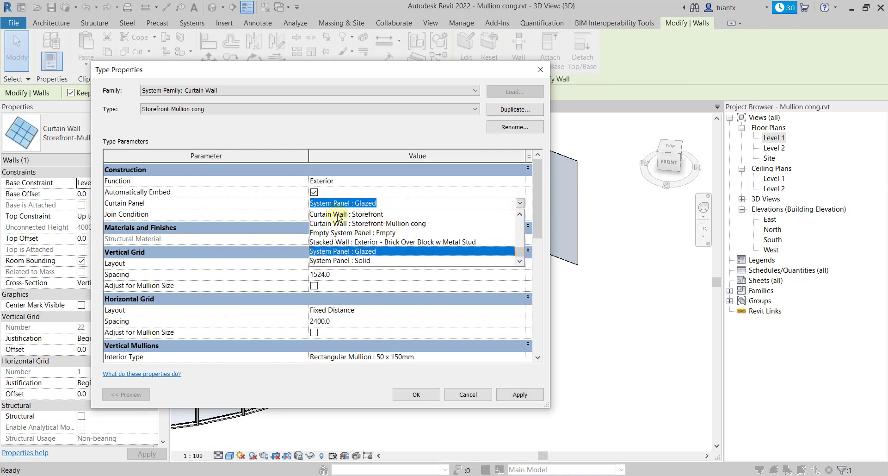
scroll(363, 231, "up", 5)
mouse_move(519, 245)
left_mouse_down()
mouse_move(520, 223)
mouse_move(520, 257)
mouse_move(522, 248)
left_mouse_up()
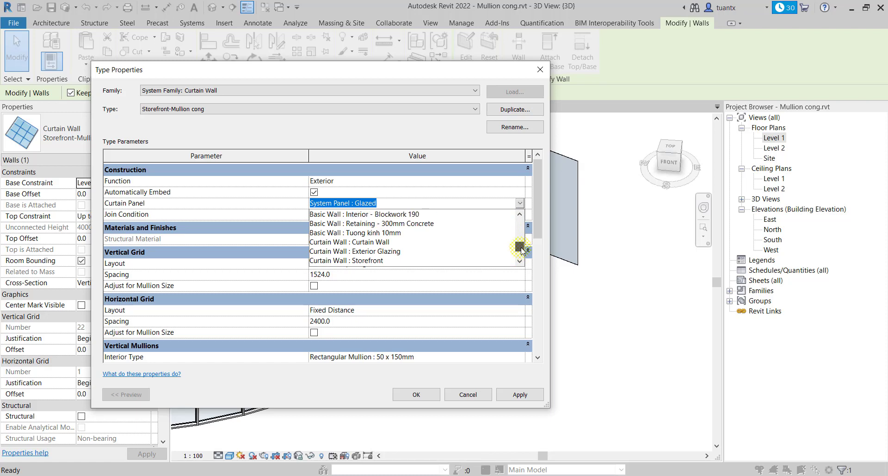
left_click(360, 252)
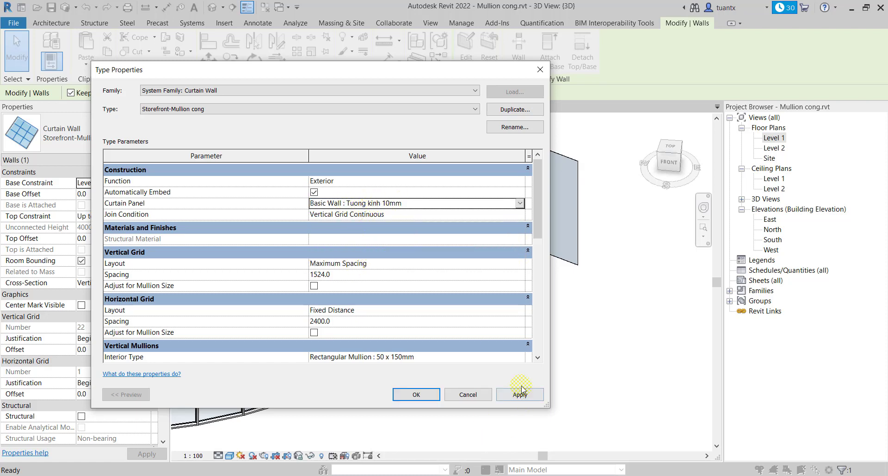
left_click(428, 394)
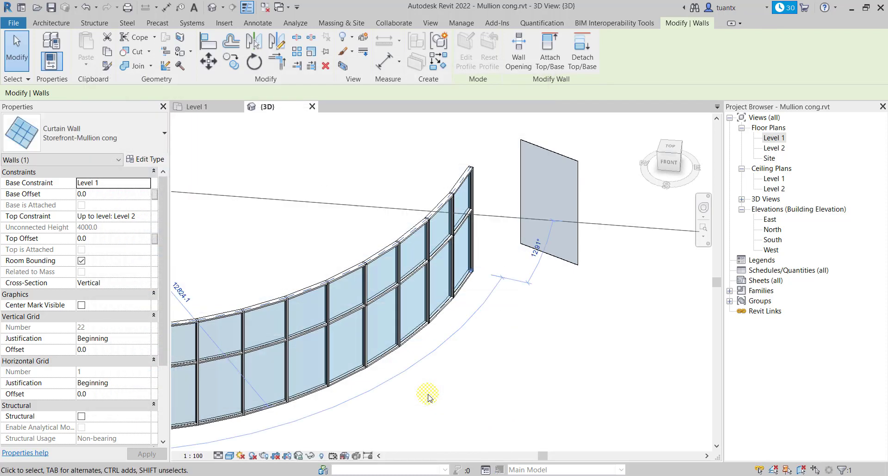
left_click(428, 393)
scroll(376, 247, "up", 3)
scroll(441, 233, "up", 3)
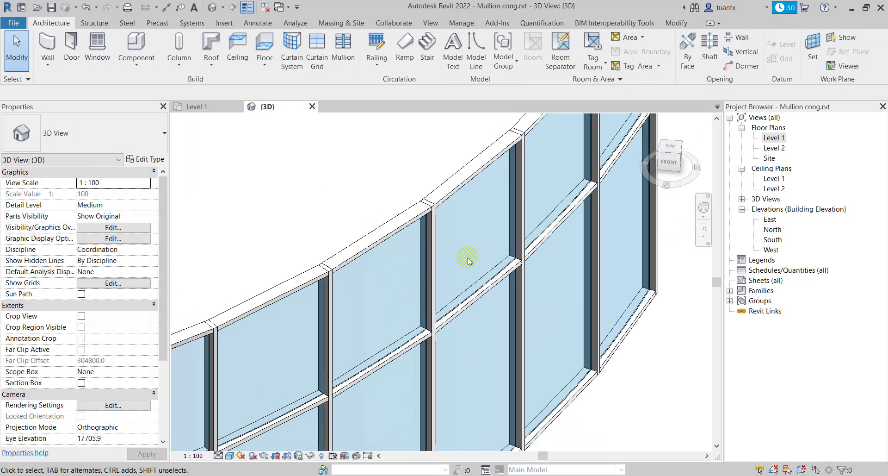
double_click(774, 138)
scroll(453, 337, "up", 3)
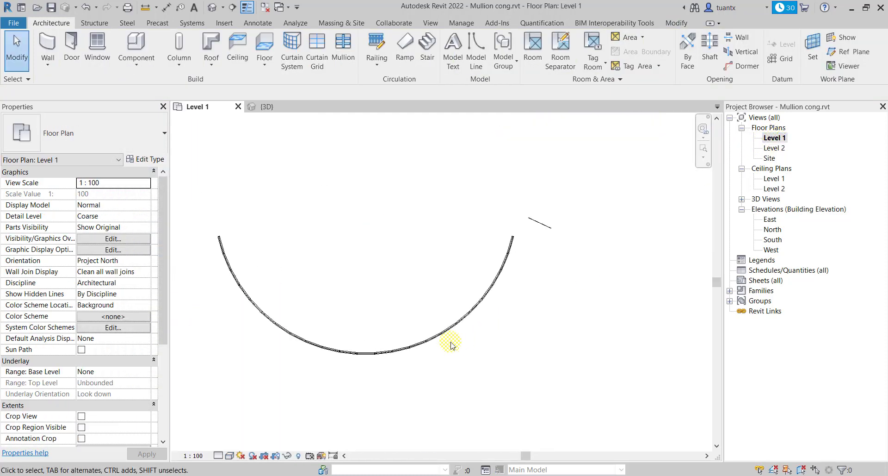
scroll(452, 338, "up", 3)
scroll(454, 340, "up", 3)
scroll(453, 340, "up", 2)
scroll(565, 272, "up", 2)
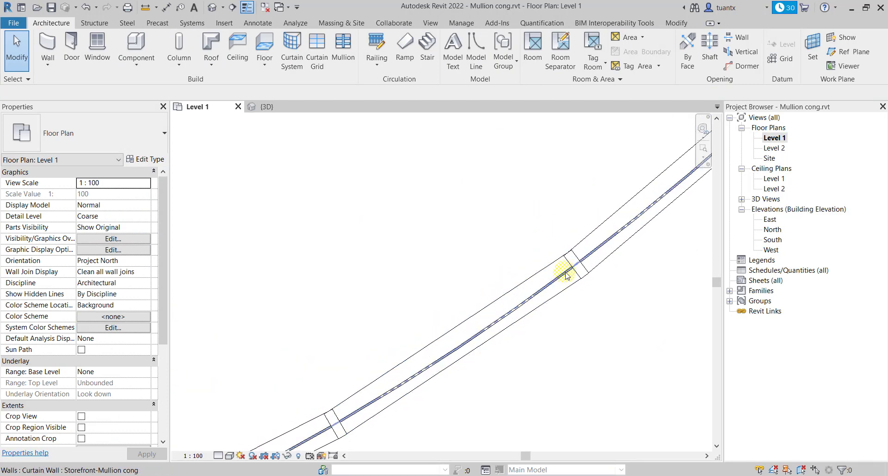
scroll(299, 440, "up", 2)
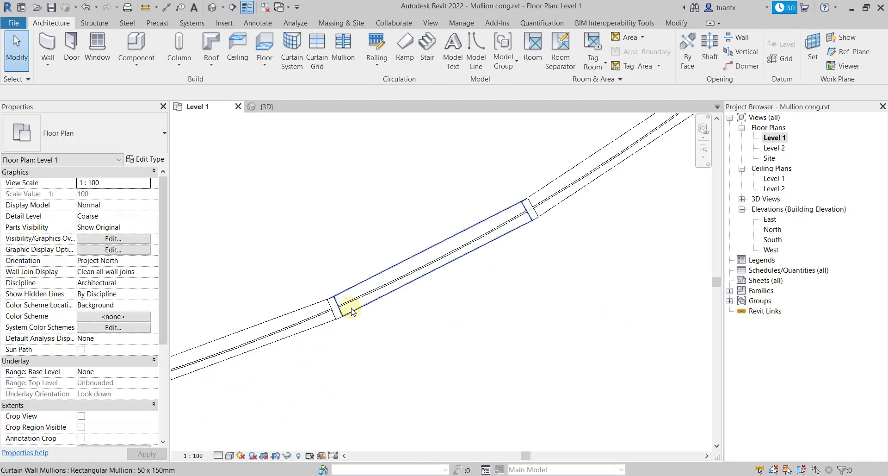
scroll(343, 300, "up", 2)
scroll(486, 259, "down", 3)
scroll(426, 313, "down", 1)
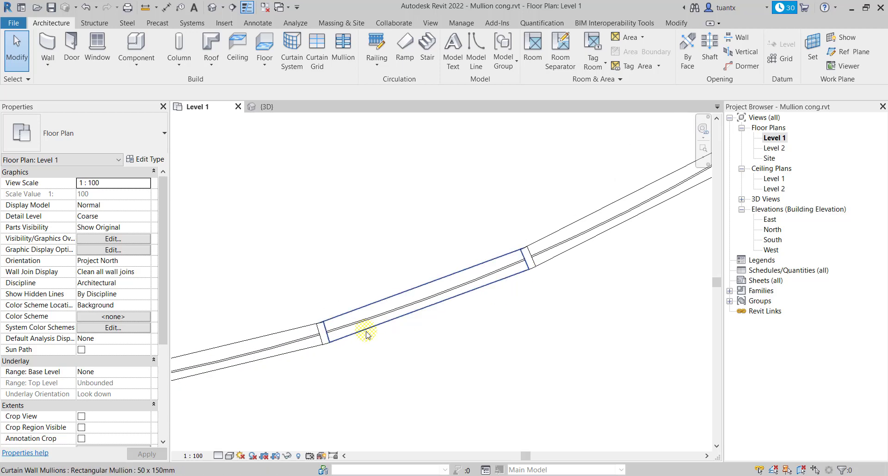
scroll(445, 277, "down", 1)
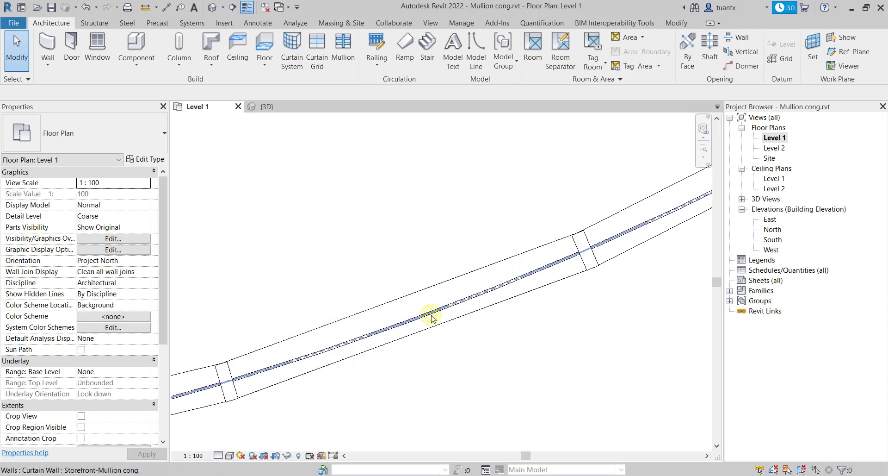
scroll(486, 324, "down", 1)
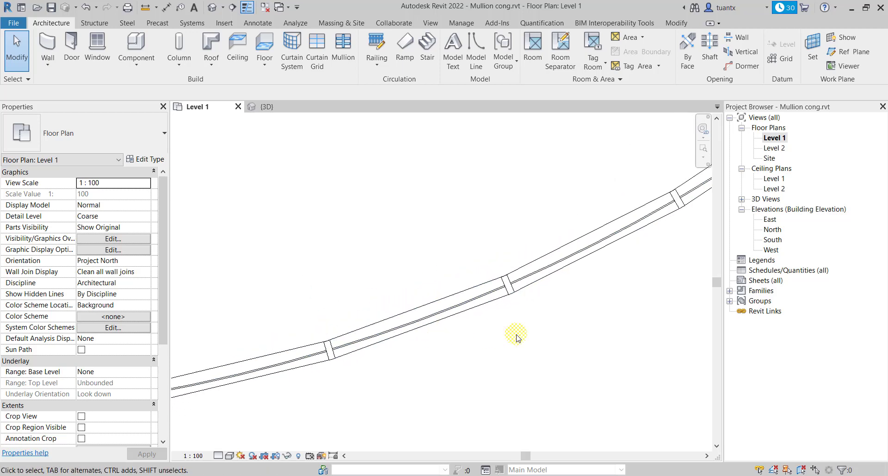
left_click(217, 9)
scroll(446, 234, "up", 2)
scroll(420, 192, "down", 2)
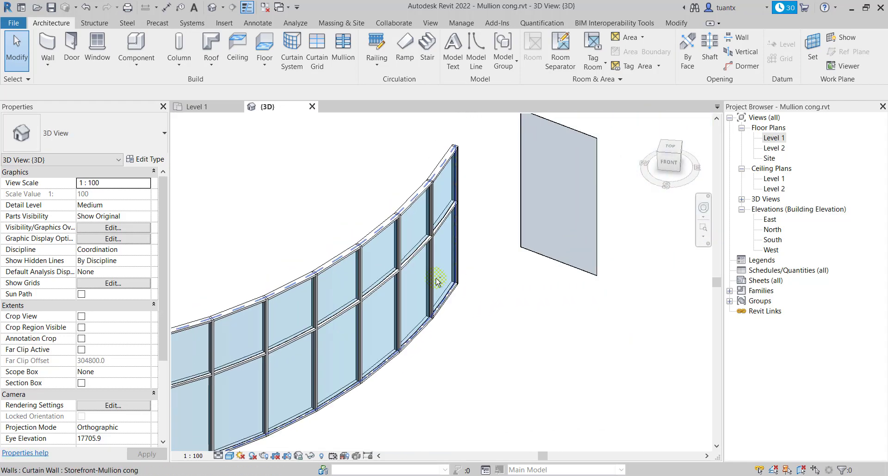
scroll(496, 208, "up", 1)
scroll(525, 204, "up", 2)
Select all middle horizontal mullions on their gridline, unpin them and delete them.
left_click(529, 213)
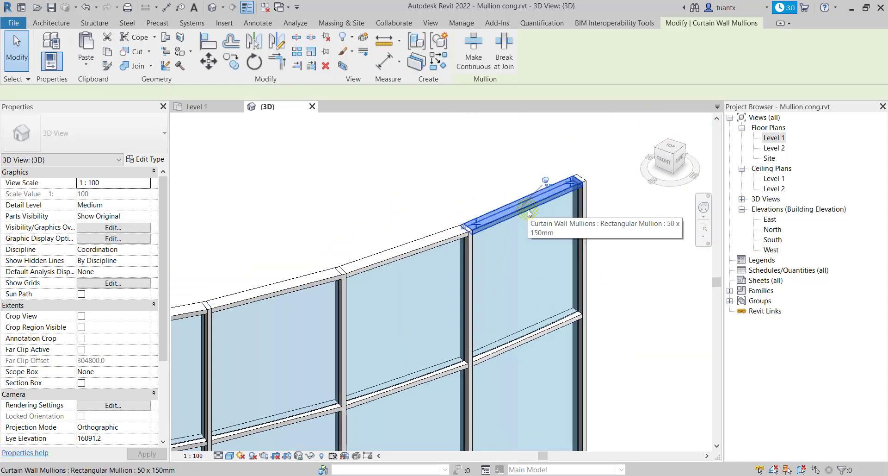
left_click(545, 327, "ctrl")
scroll(545, 327, "up", 1)
scroll(532, 344, "up", 1)
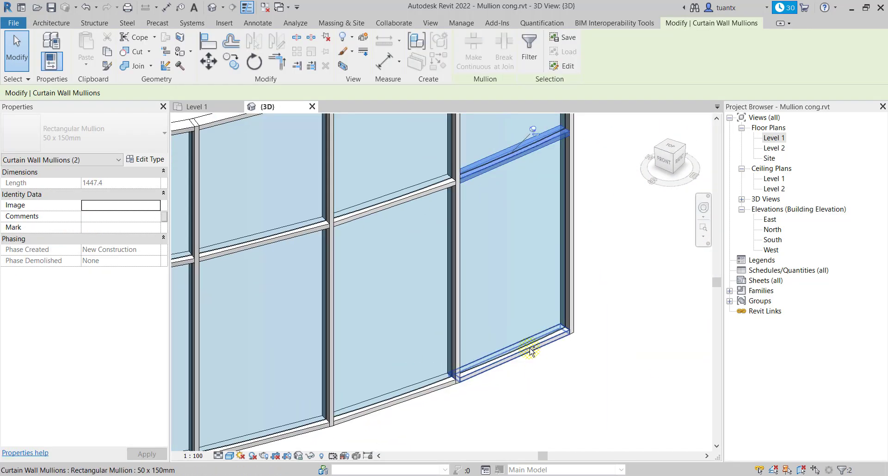
scroll(532, 350, "down", 3)
scroll(509, 384, "up", 1)
left_click(492, 218, "ctrl")
right_click(496, 203)
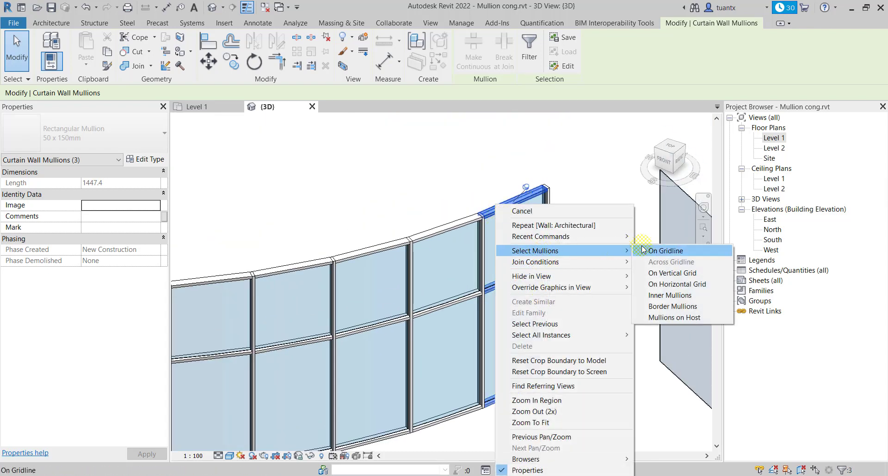
left_click(650, 256)
scroll(460, 301, "down", 3)
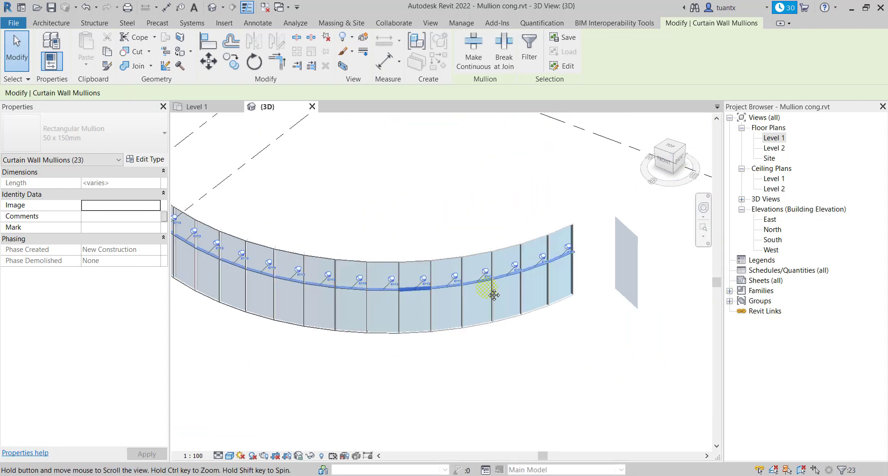
middle_click_drag(490, 294, 223, 235, "shift")
left_click(326, 41)
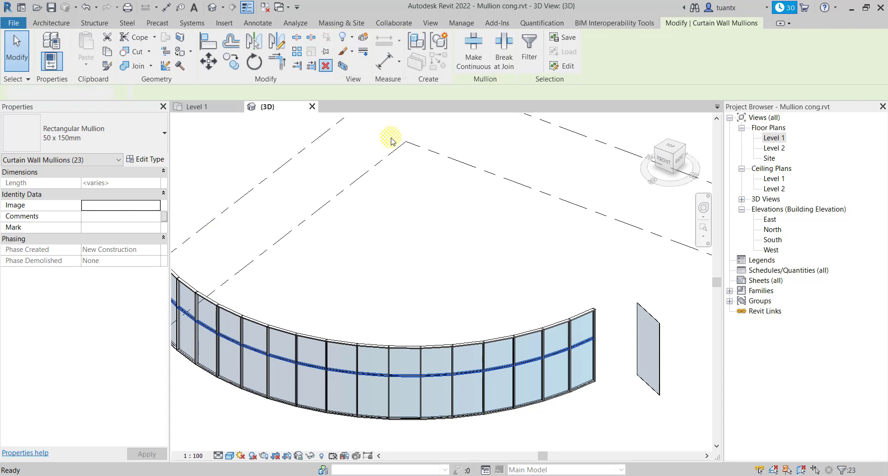
key("Delete")
Unpin and delete every horizontal mullion along the top gridline.
middle_click_drag(392, 139, 531, 230, "shift")
scroll(530, 229, "up", 2)
scroll(531, 230, "down", 1)
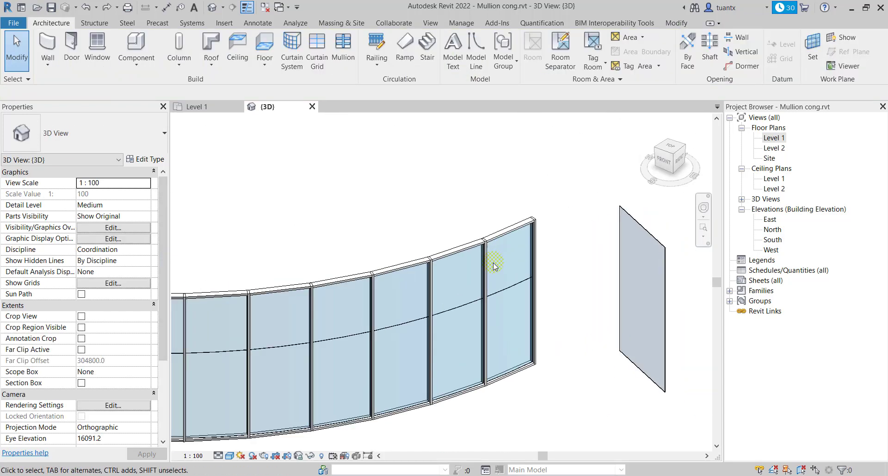
left_click(511, 236)
right_click(511, 235)
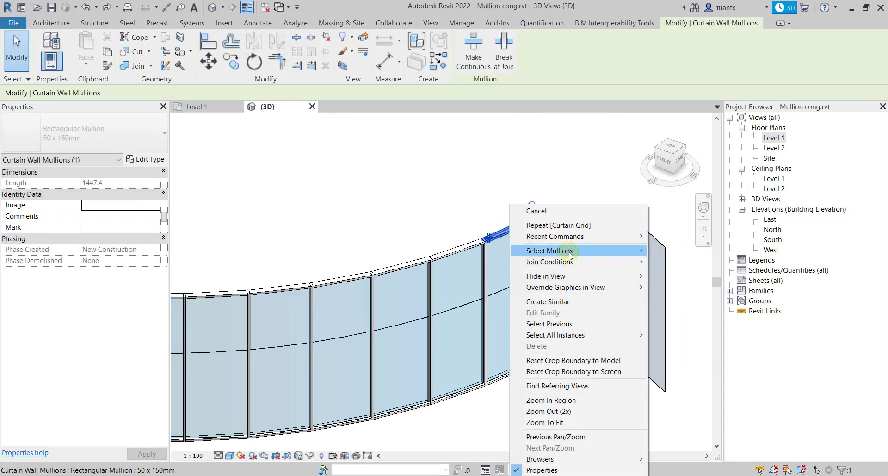
left_click(671, 249)
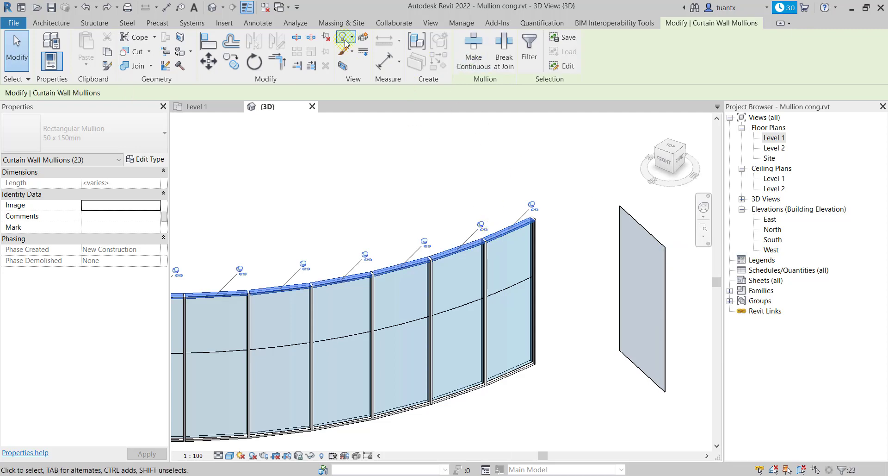
left_click(326, 38)
left_click(326, 66)
Unpin and delete every horizontal mullion along the bottom gridline.
left_click(511, 370)
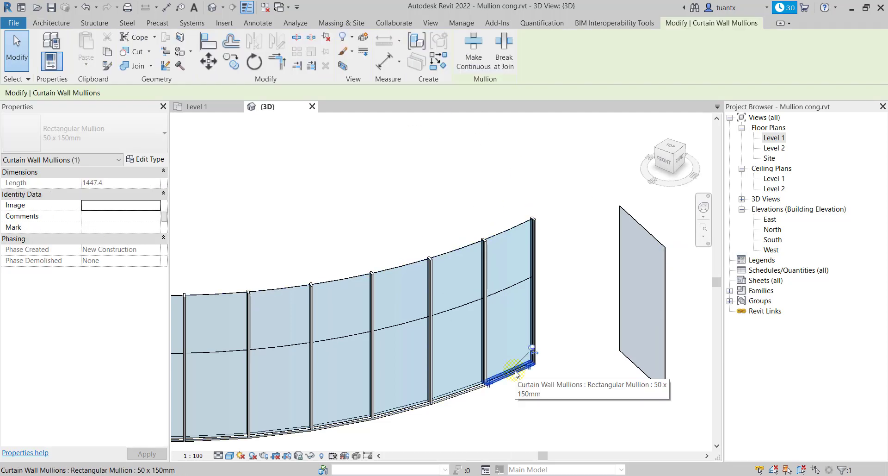
right_click(515, 378)
left_click(673, 148)
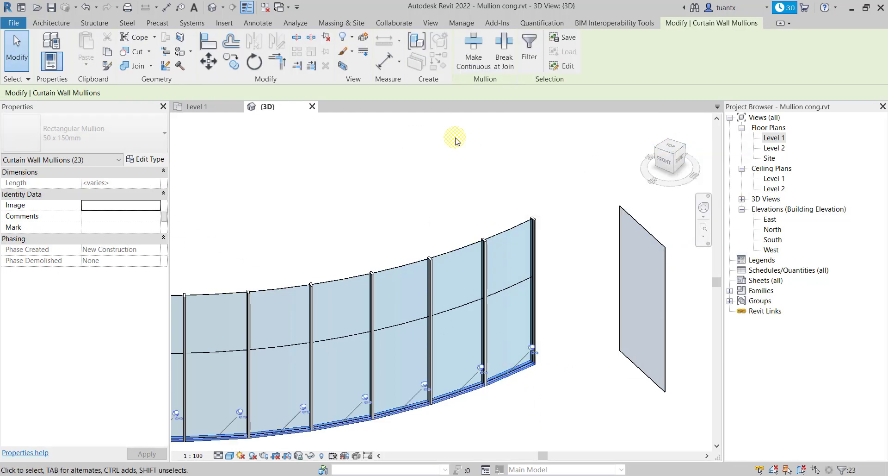
left_click(326, 38)
left_click(324, 68)
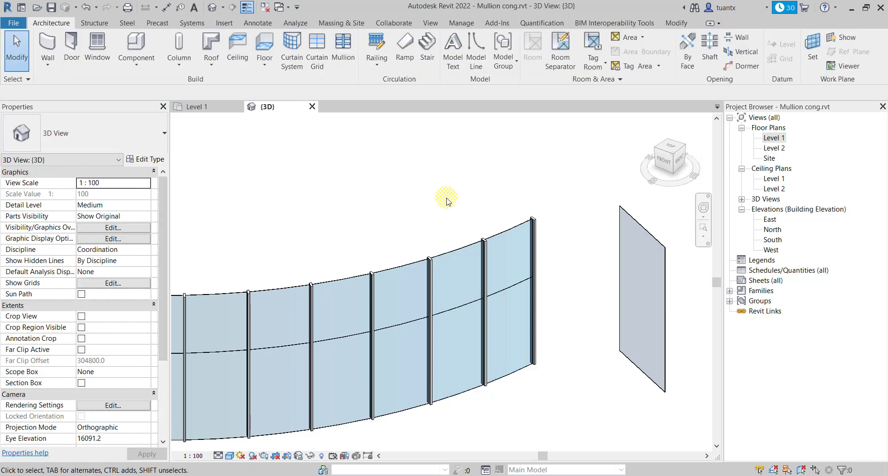
Set Storefront-Mullion cong's interior horizontal mullion type to None.
left_click(455, 255)
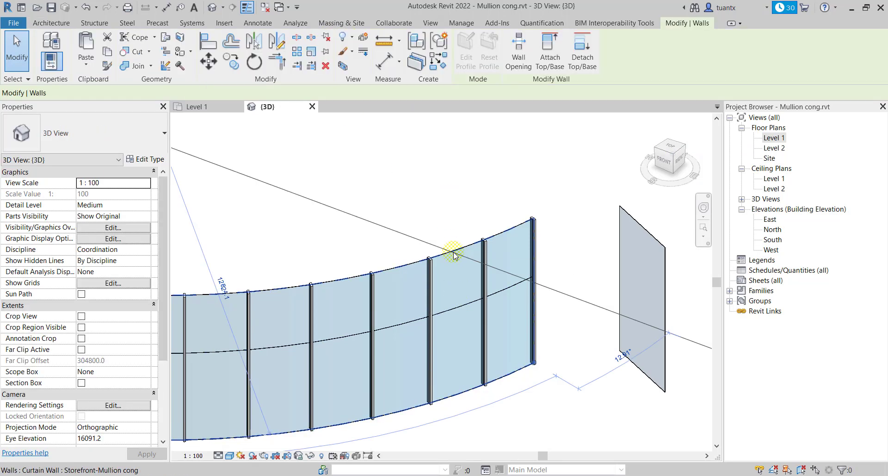
left_click(153, 161)
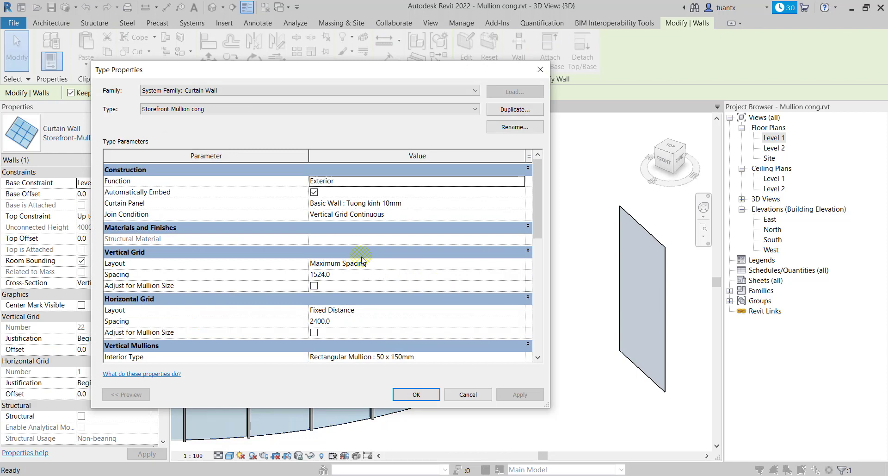
scroll(447, 305, "down", 2)
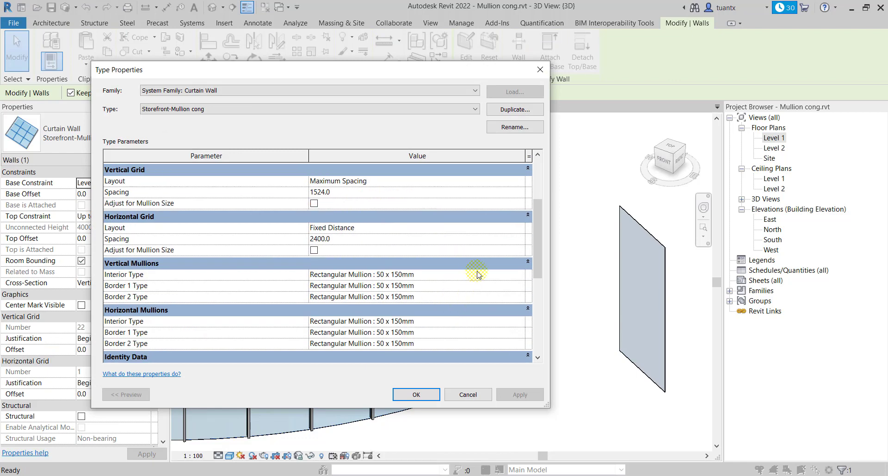
left_click(473, 323)
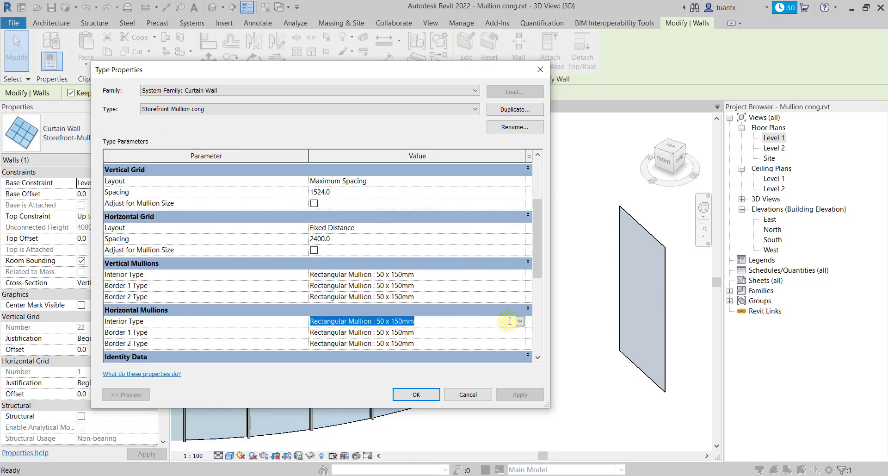
left_click(521, 321)
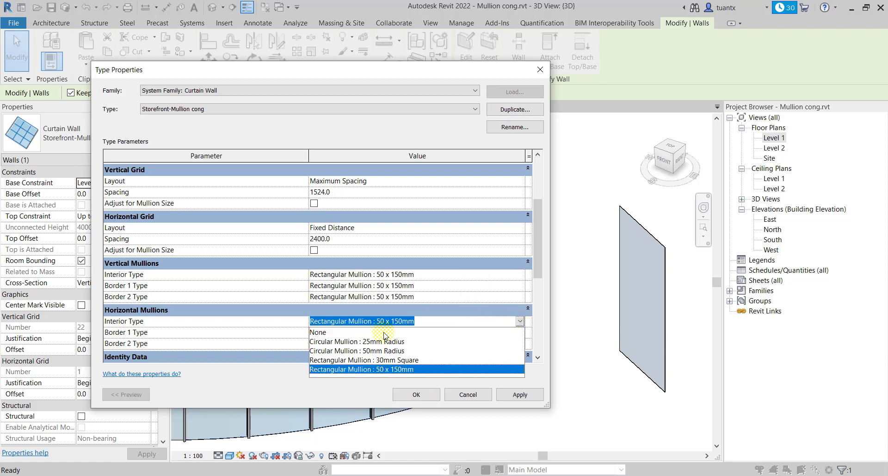
left_click(360, 332)
left_click(518, 394)
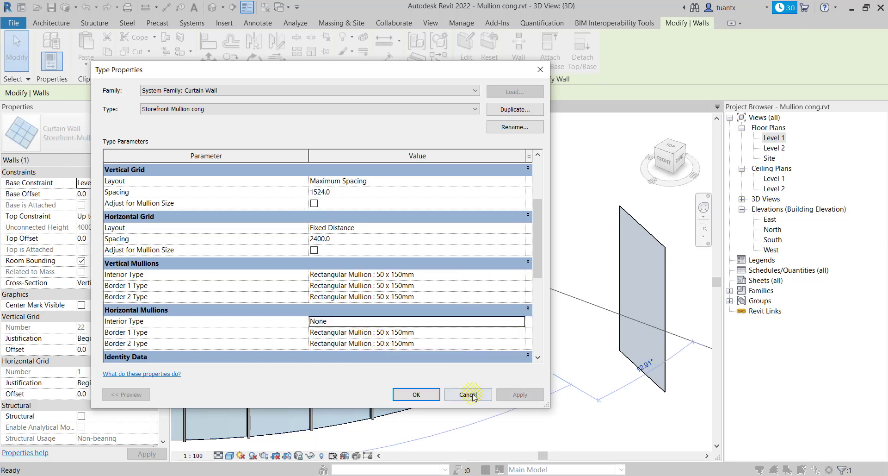
left_click_drag(408, 69, 317, 136)
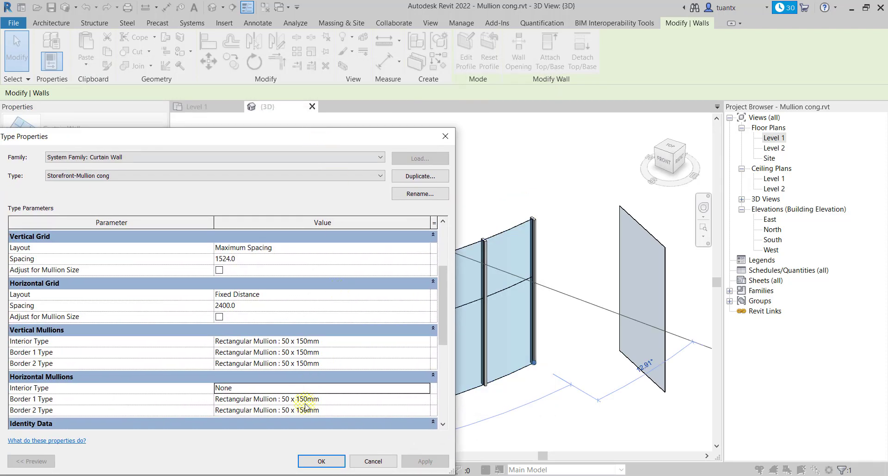
left_click(332, 460)
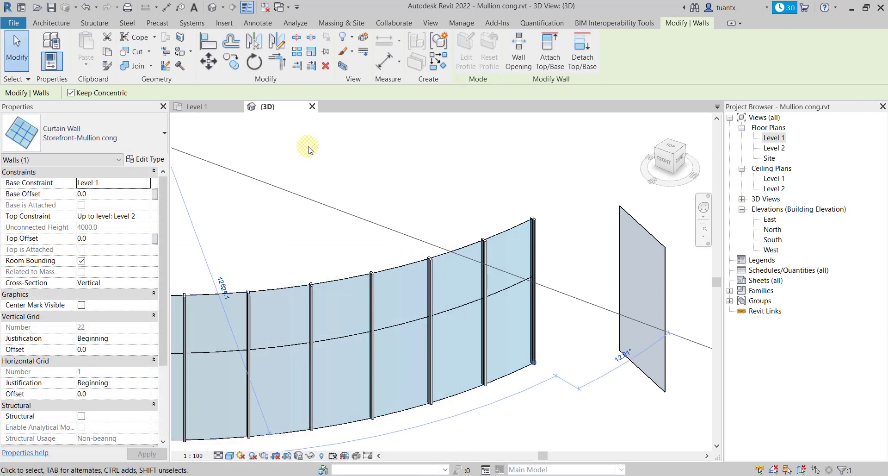
Add a horizontal curtain grid line across the curved wall with the Curtain Grid tool.
left_click(51, 22)
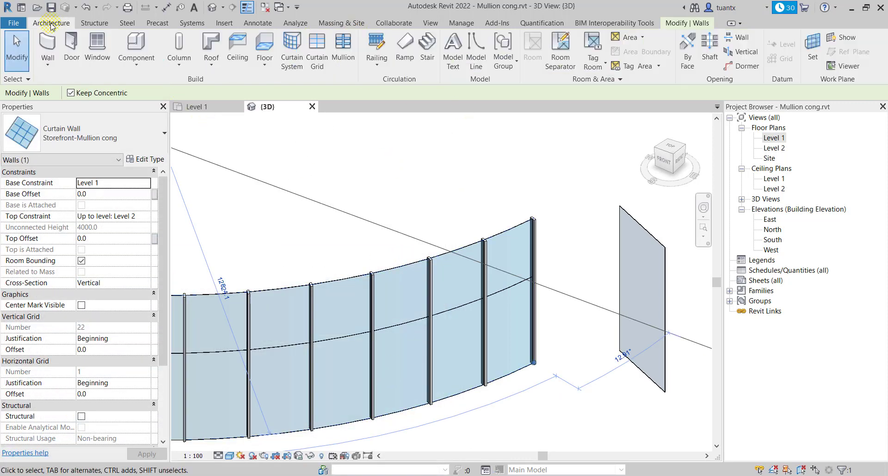
left_click(323, 52)
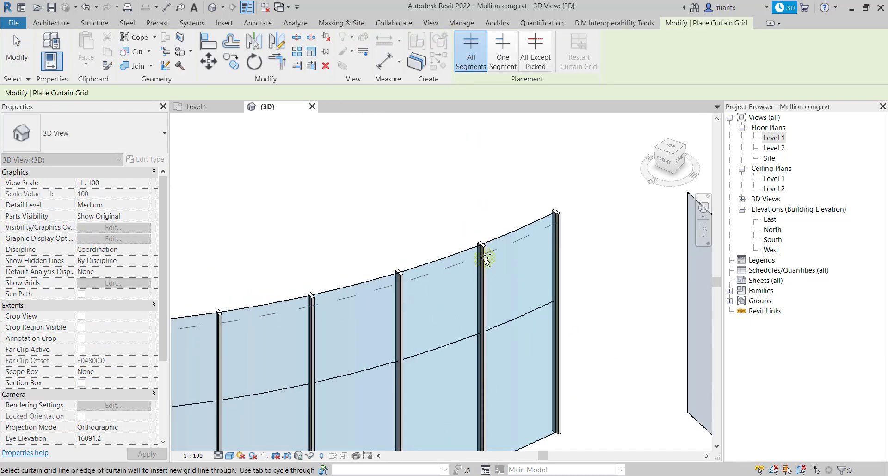
middle_click_drag(491, 307, 494, 247)
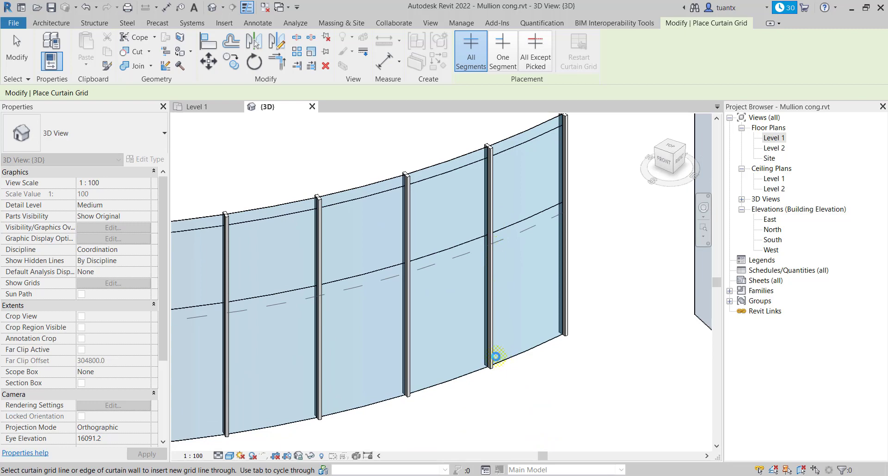
left_click(496, 356)
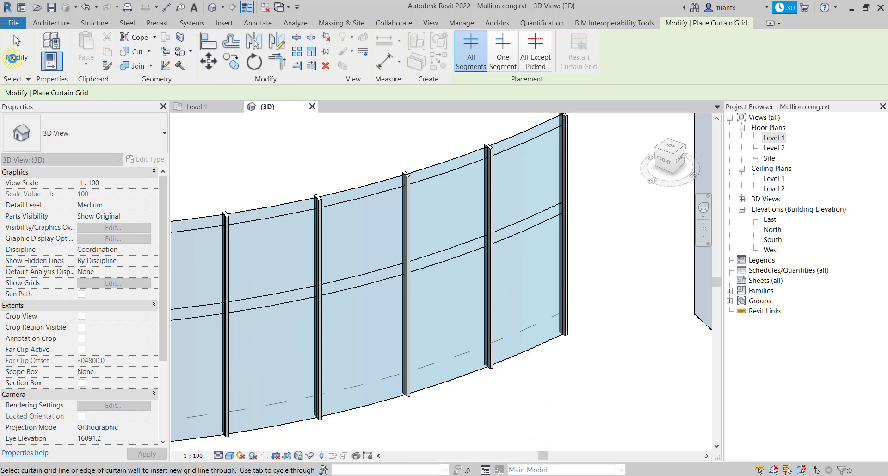
left_click(17, 51)
scroll(447, 164, "up", 1)
scroll(449, 171, "up", 2)
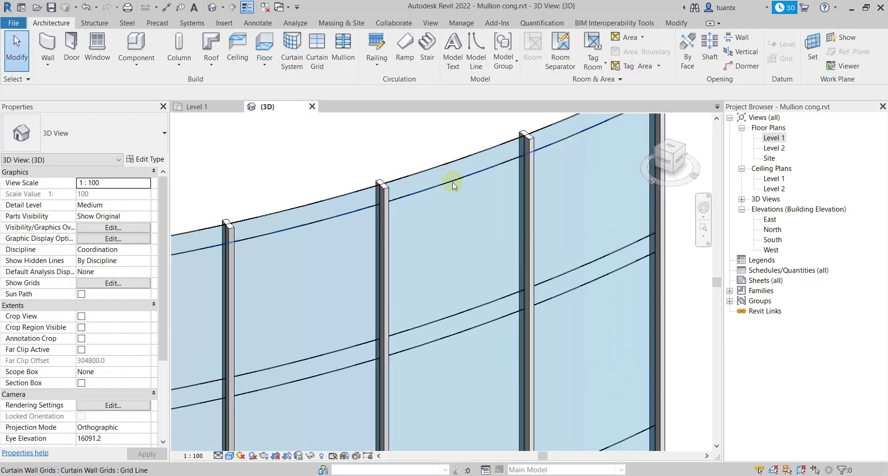
Change the first new grid line's 200.0 spacing to 50.
left_click(454, 185)
scroll(631, 198, "down", 3)
middle_click_drag(631, 198, 238, 240, "shift")
scroll(396, 211, "up", 3)
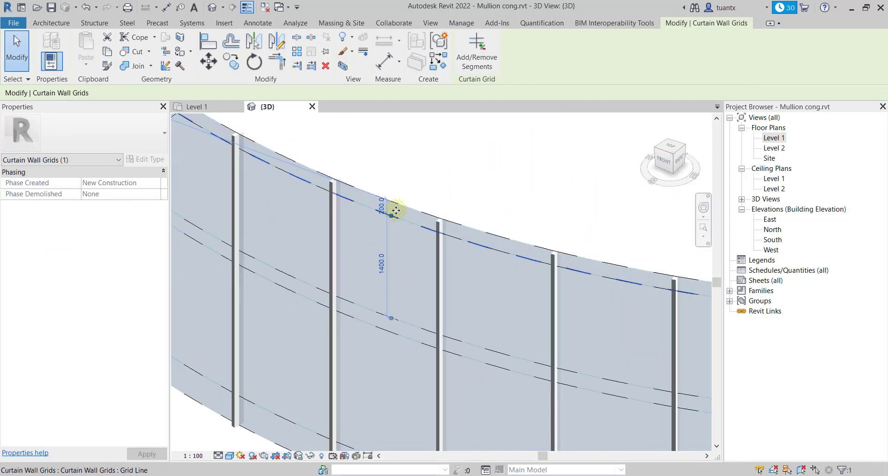
scroll(396, 211, "up", 2)
left_click(376, 204)
key("Return")
scroll(383, 329, "up", 2)
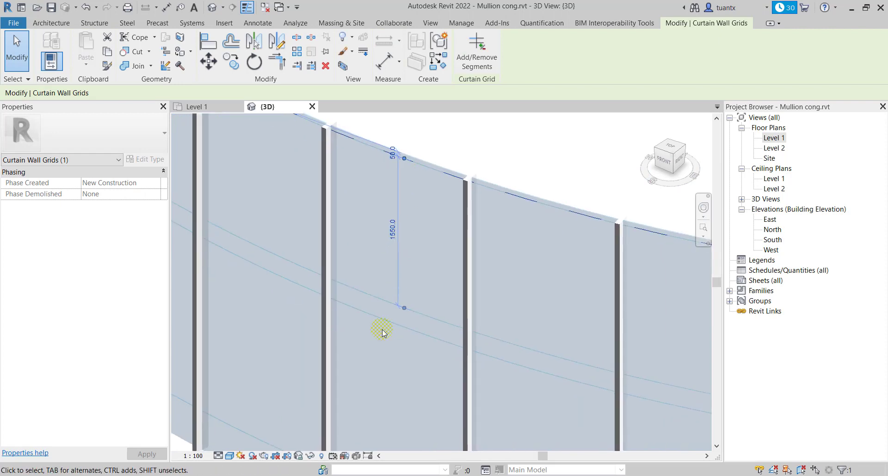
scroll(383, 316, "up", 2)
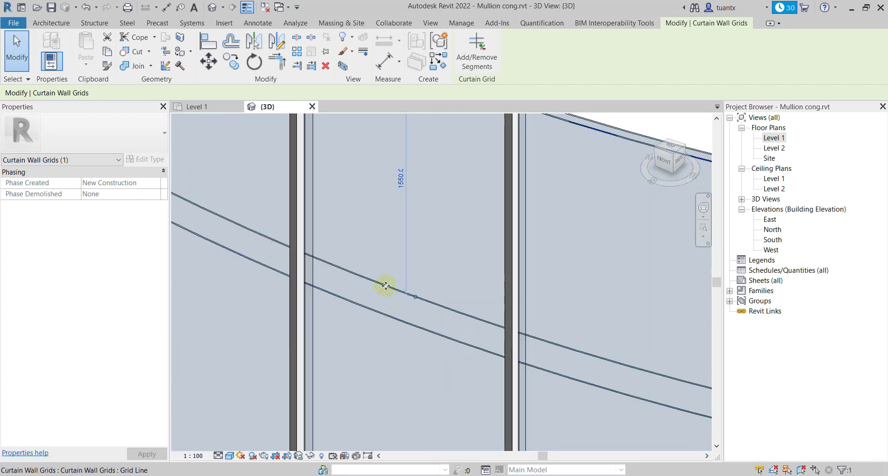
Change the next grid line's 200.0 spacing to 50.
left_click(387, 285)
left_click(401, 311)
key("Escape")
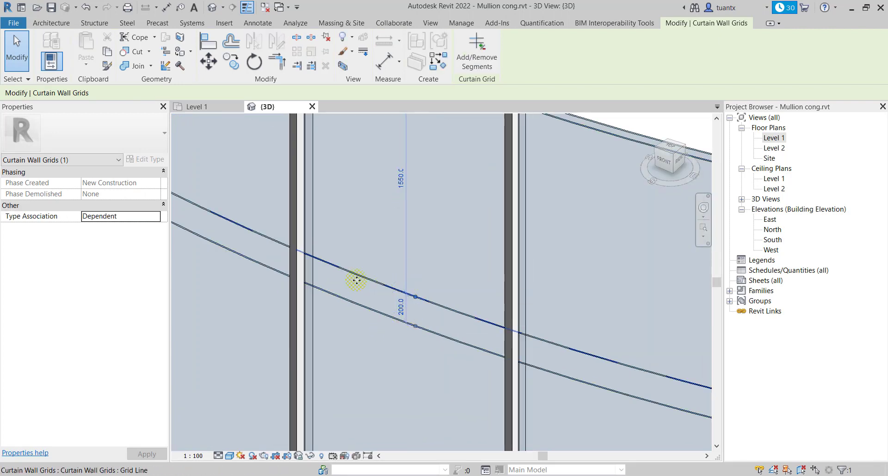
scroll(359, 280, "down", 2)
scroll(383, 297, "up", 2)
left_click(388, 305)
type("10")
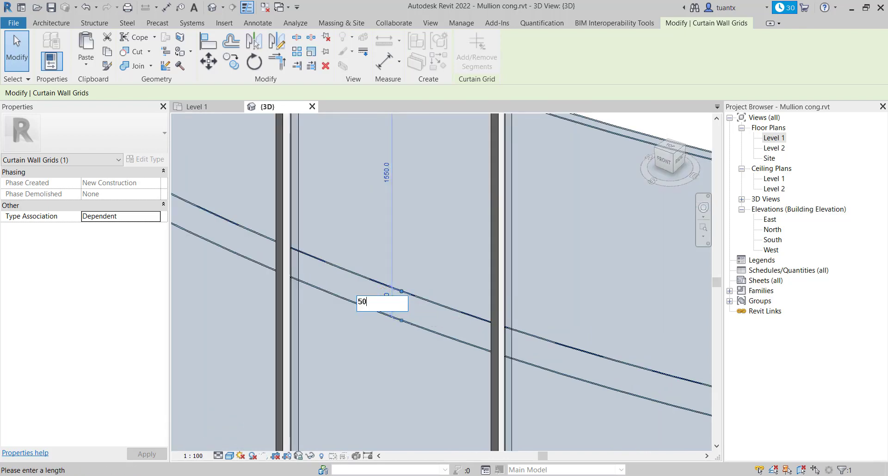
key("Escape")
left_click(386, 301)
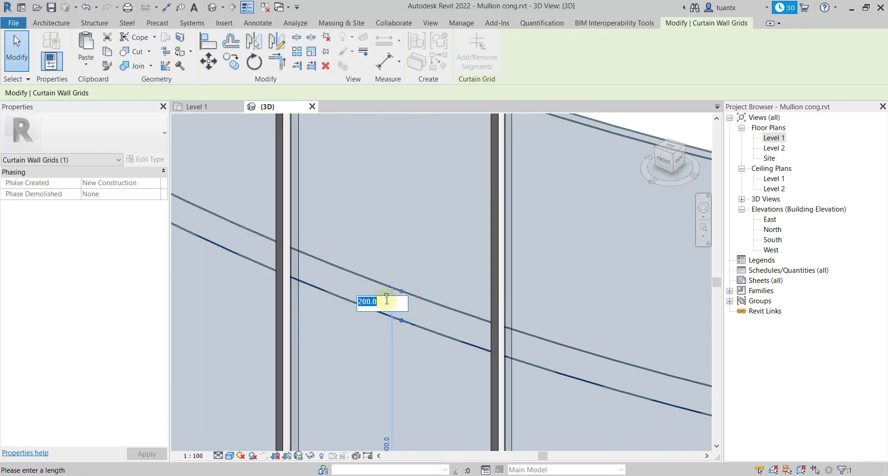
key("Return")
scroll(333, 369, "down", 2)
scroll(348, 313, "up", 1)
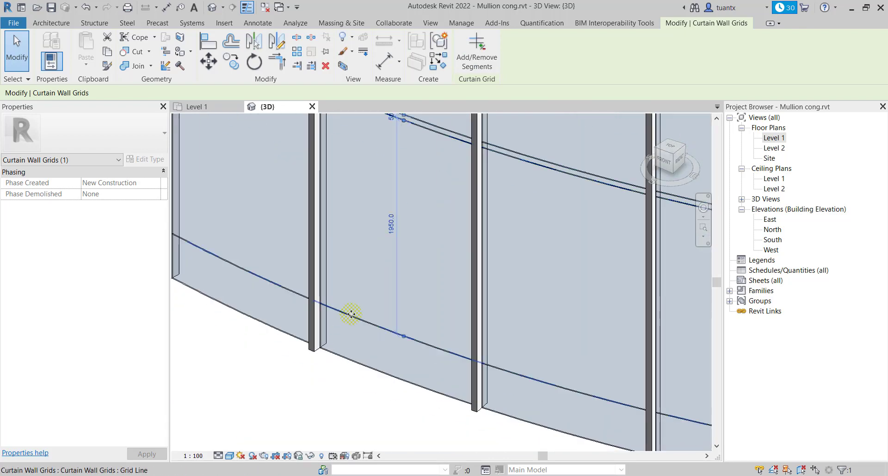
scroll(390, 358, "up", 1)
Change the lower grid line's 400.0 spacing to 50.
left_click(389, 357)
key("Return")
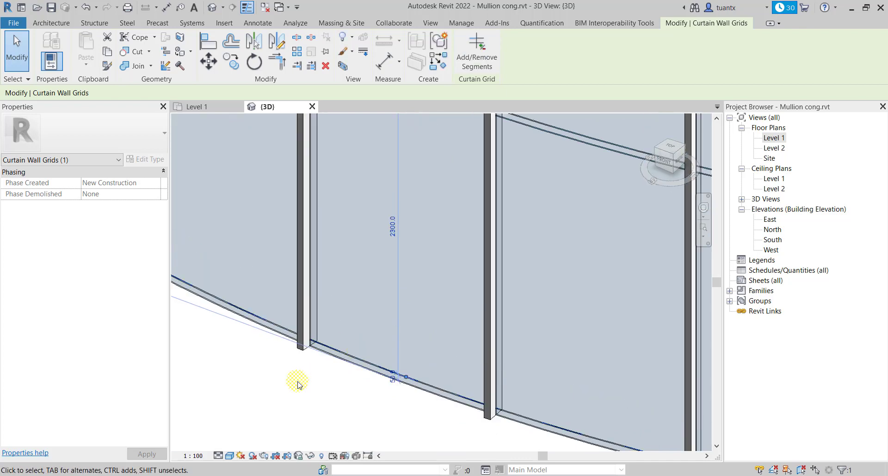
key("Escape")
scroll(314, 327, "down", 3)
scroll(341, 360, "down", 2)
mouse_move(429, 391)
middle_mouse_down("shift")
mouse_move(431, 333)
mouse_move(388, 319)
middle_mouse_up("shift")
Draw a short straight basic wall beside the curtain wall.
left_click(44, 47)
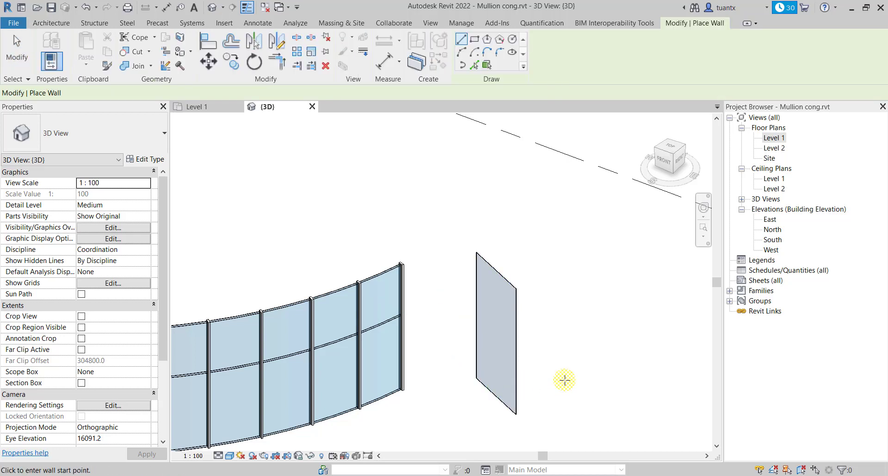
left_click(544, 344)
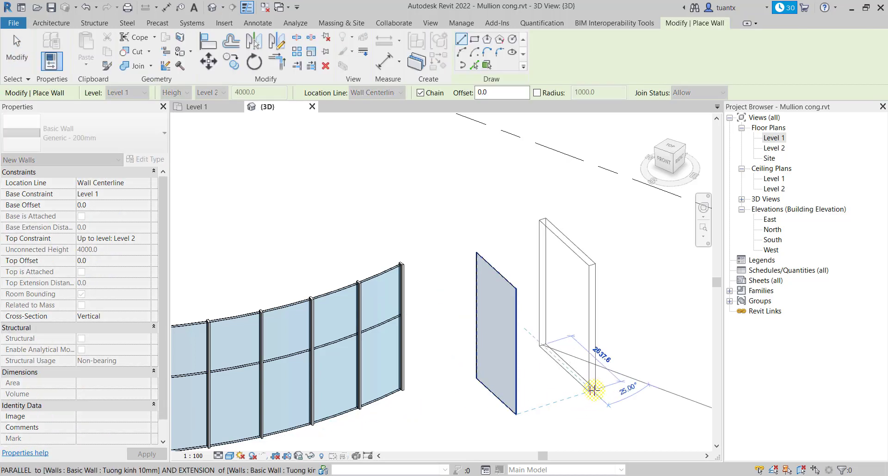
left_click(597, 388)
key("Escape")
key("Escape")
Duplicate the wall's Generic - 200mm type as mullion-50x150 and open its layer structure.
left_click(581, 262)
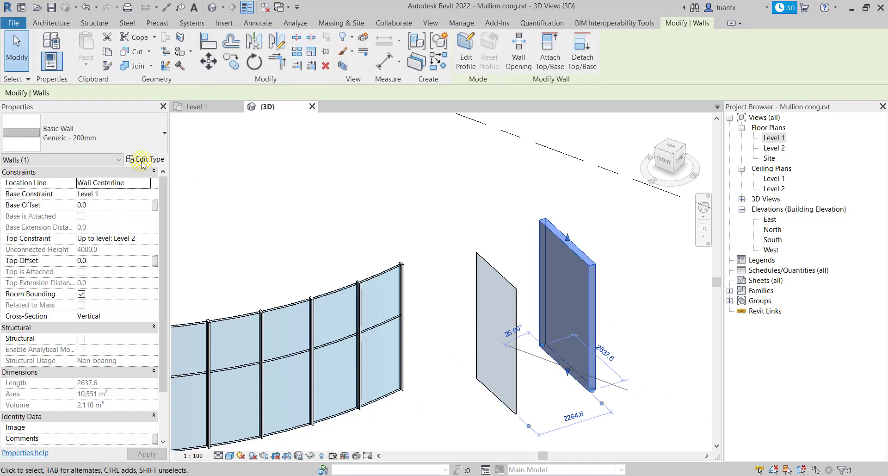
left_click(136, 159)
left_click(413, 175)
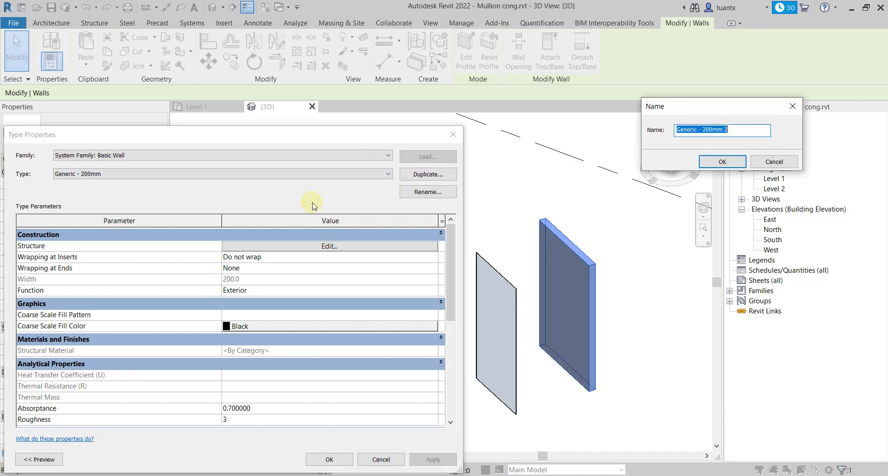
type("mullion-50x150")
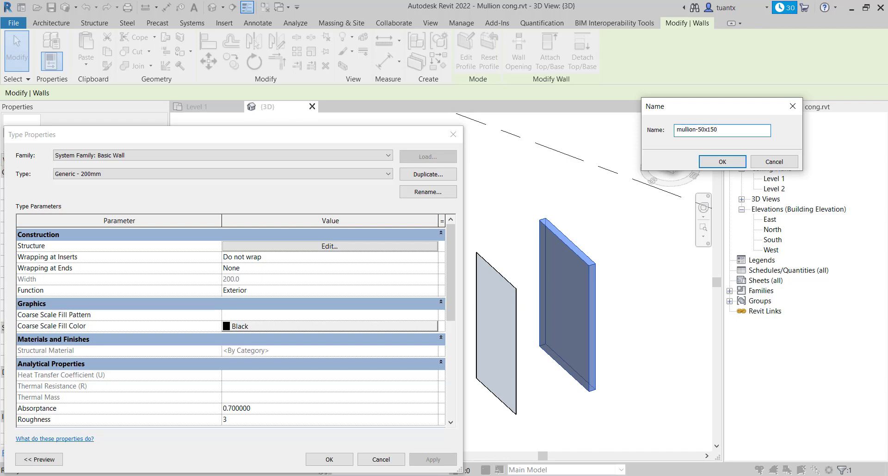
left_click(720, 162)
left_click(339, 249)
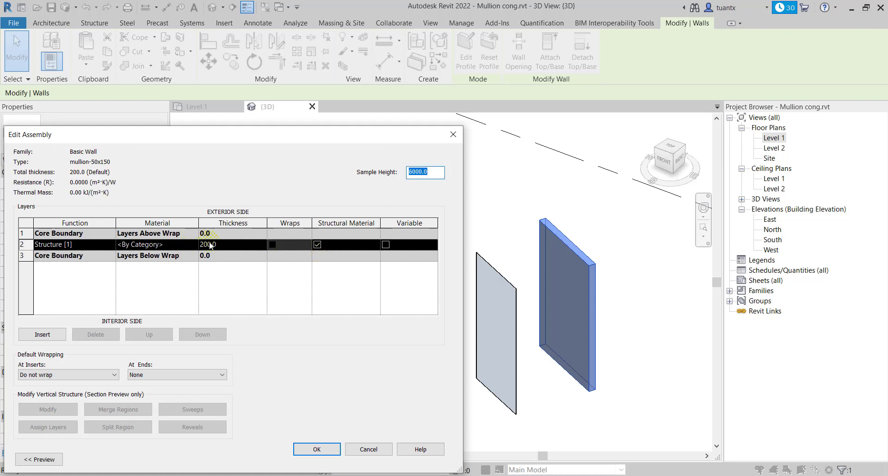
Make mullion-50x150 a single 150 mm Aluminum structure layer and close the type settings.
left_click(225, 246)
type("150")
left_click(158, 244)
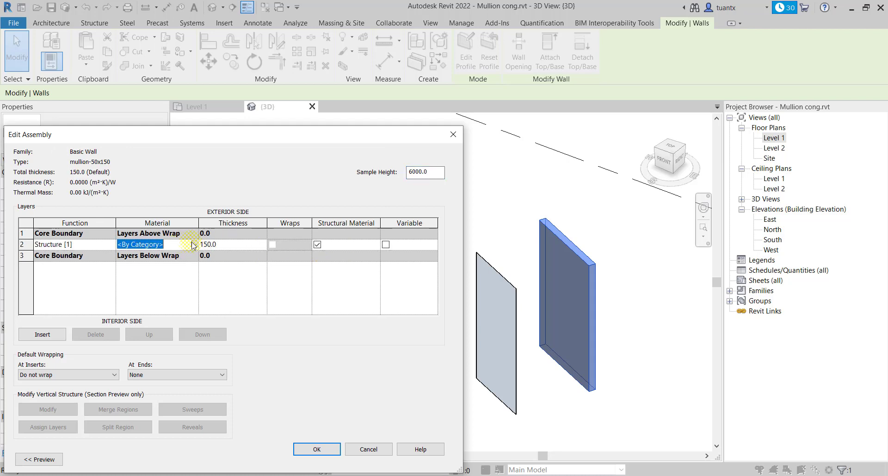
left_click(194, 244)
left_click(195, 72)
type("a")
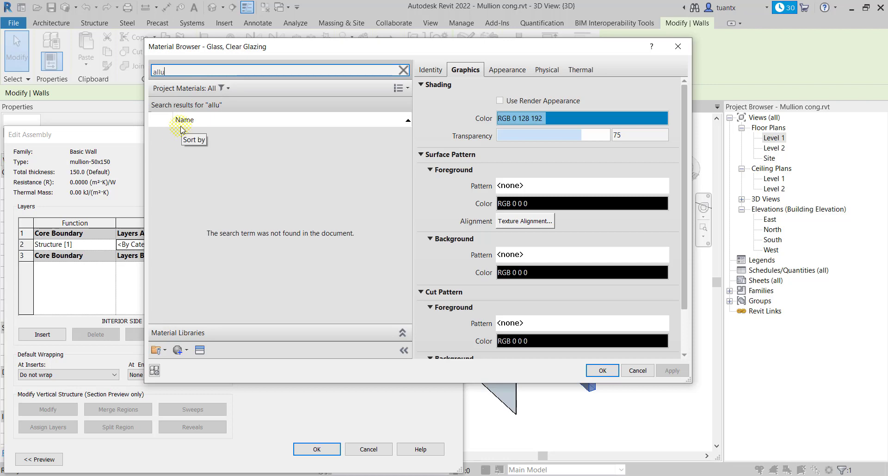
key("BackSpace")
type("al")
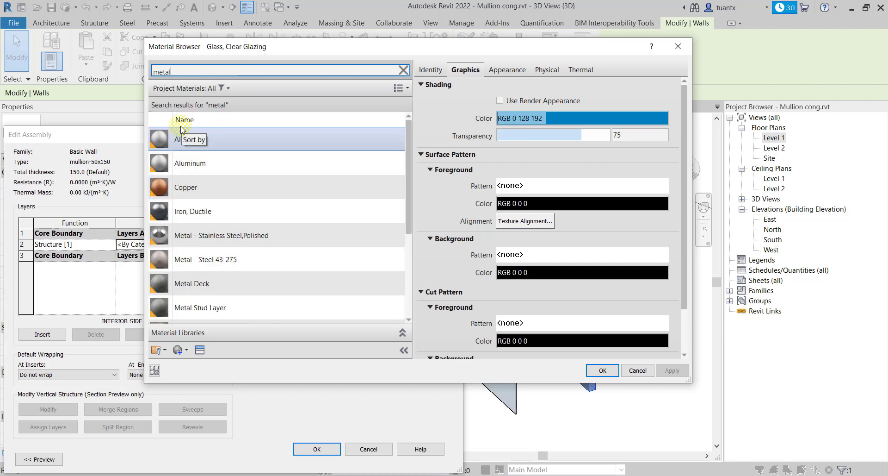
left_click(200, 169)
left_click(604, 370)
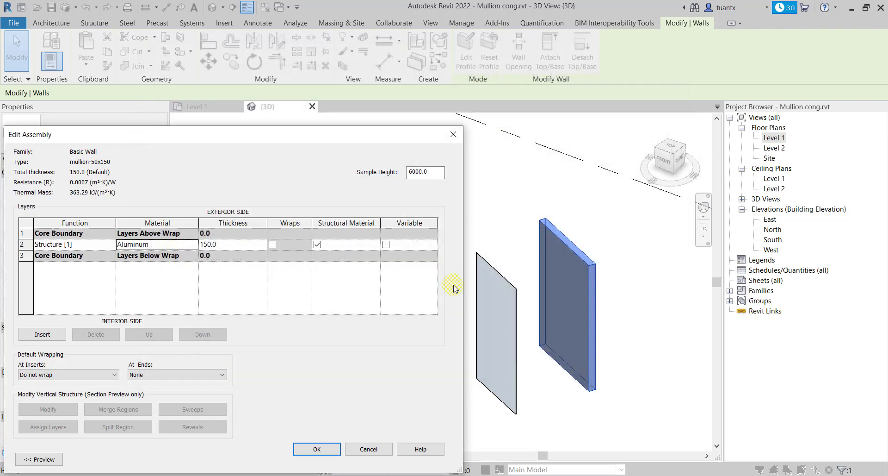
key("F1")
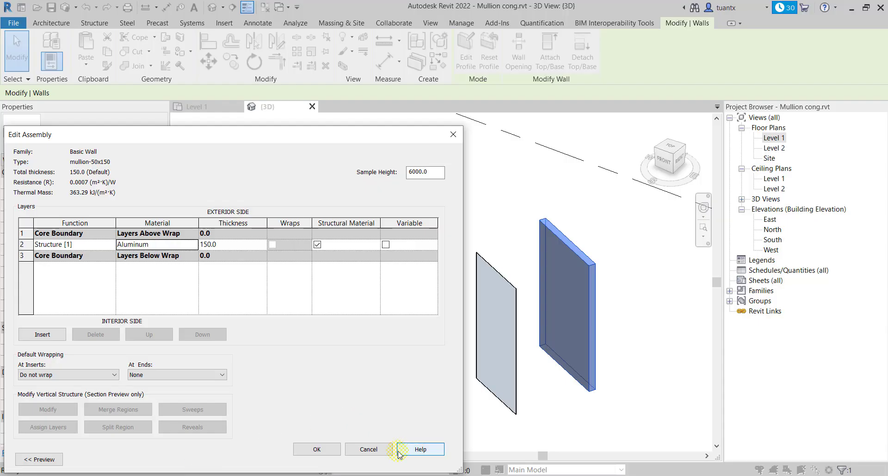
left_click(318, 450)
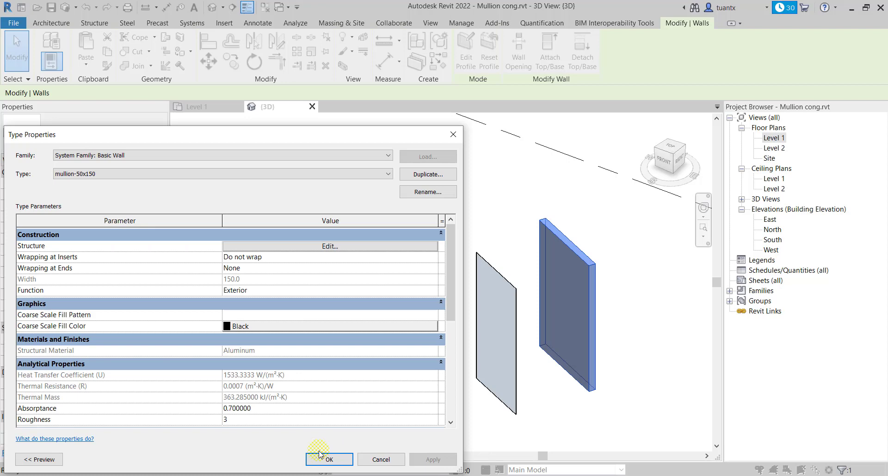
left_click(339, 464)
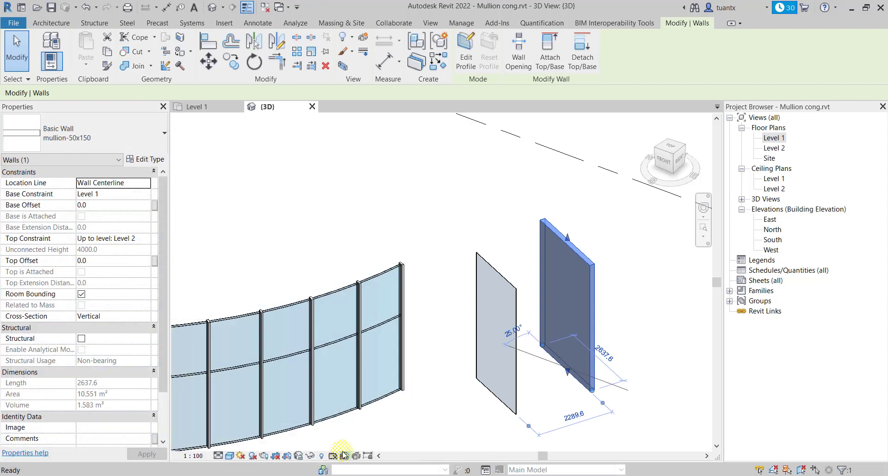
Select all 23 thin top-strip curtain panels along the top horizontal grid.
left_click(425, 345)
scroll(450, 318, "up", 3)
scroll(411, 268, "up", 2)
scroll(482, 199, "up", 2)
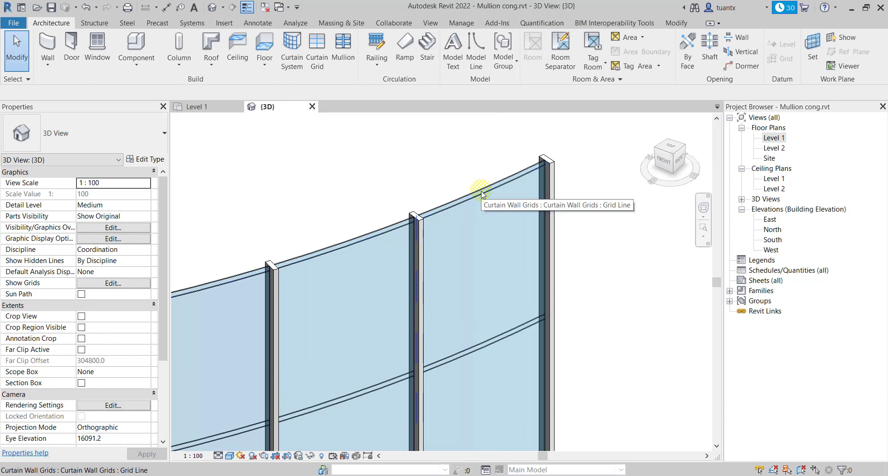
scroll(482, 194, "up", 2)
key("Tab")
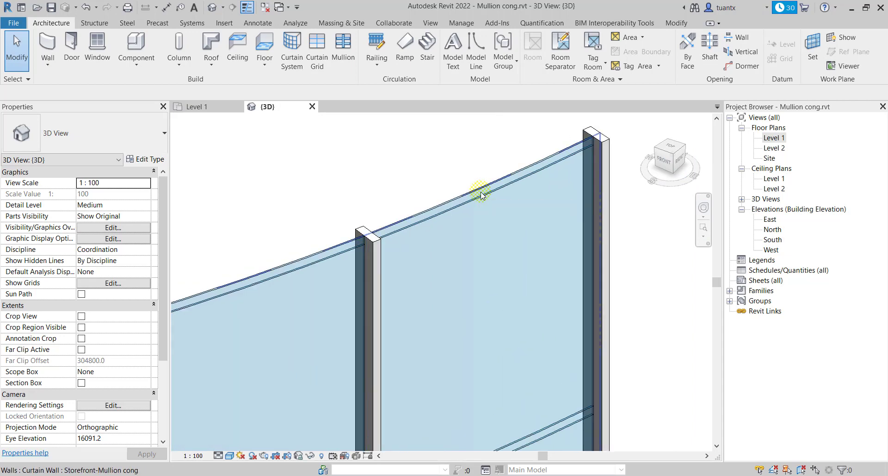
left_click(481, 195)
right_click(482, 194)
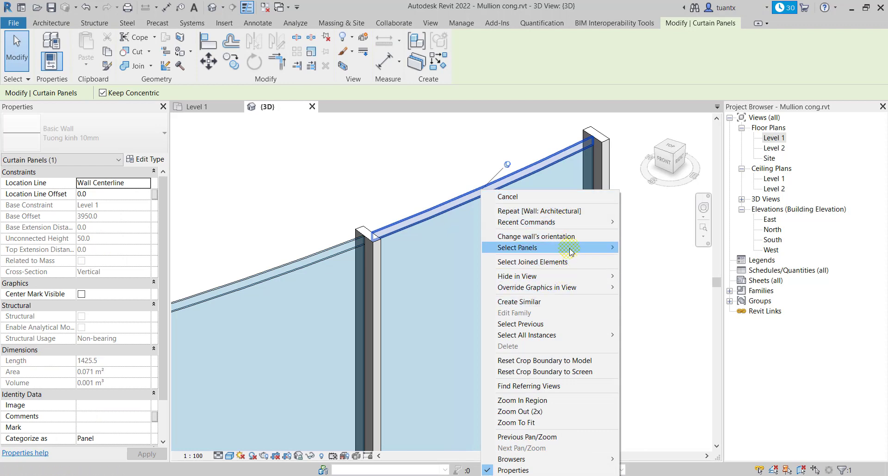
mouse_move(518, 247)
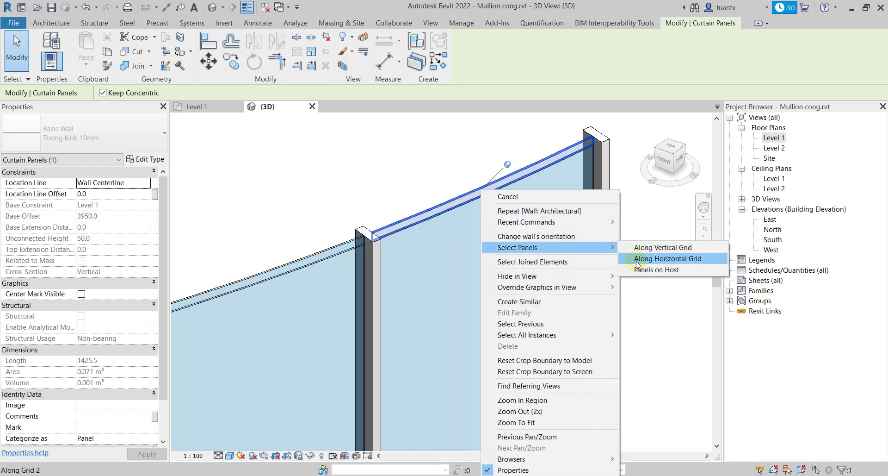
left_click(637, 264)
scroll(446, 282, "down", 5)
scroll(445, 283, "up", 3)
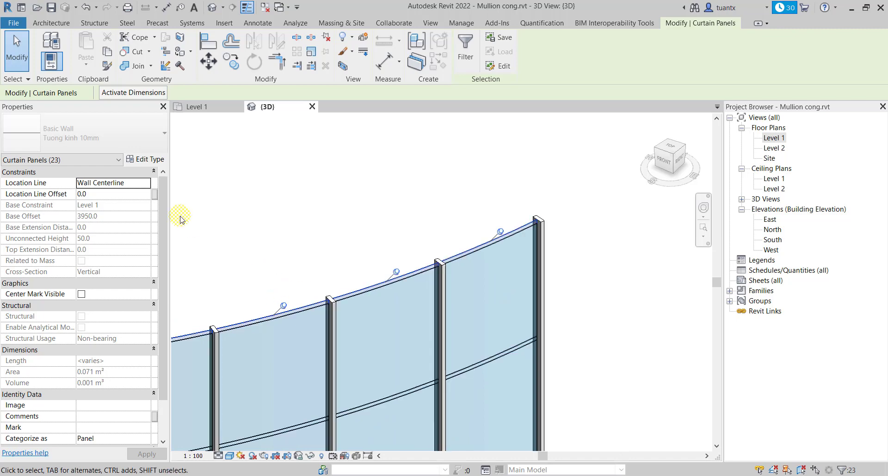
Unpin the top-strip panels and change their type to mullion-50x150.
left_click(327, 37)
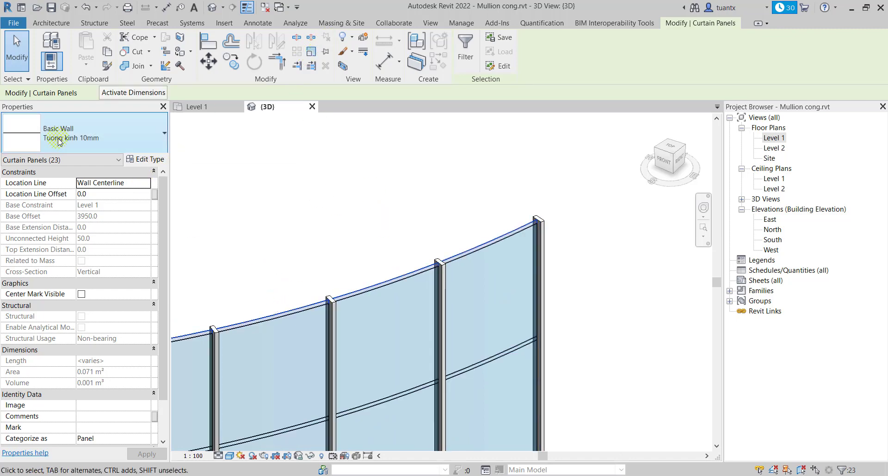
left_click(125, 134)
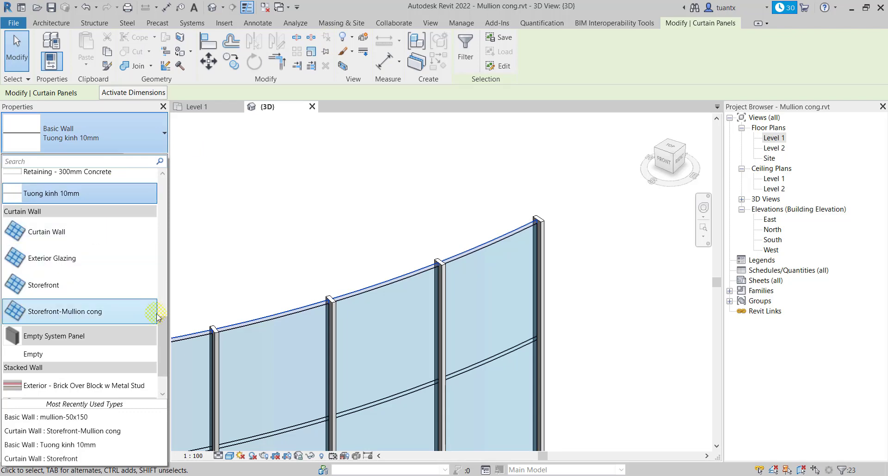
left_click_drag(162, 324, 162, 263)
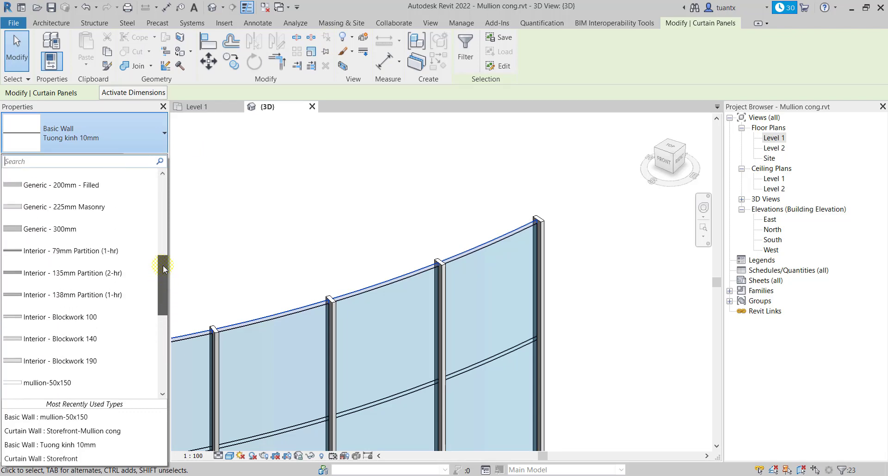
left_click(60, 386)
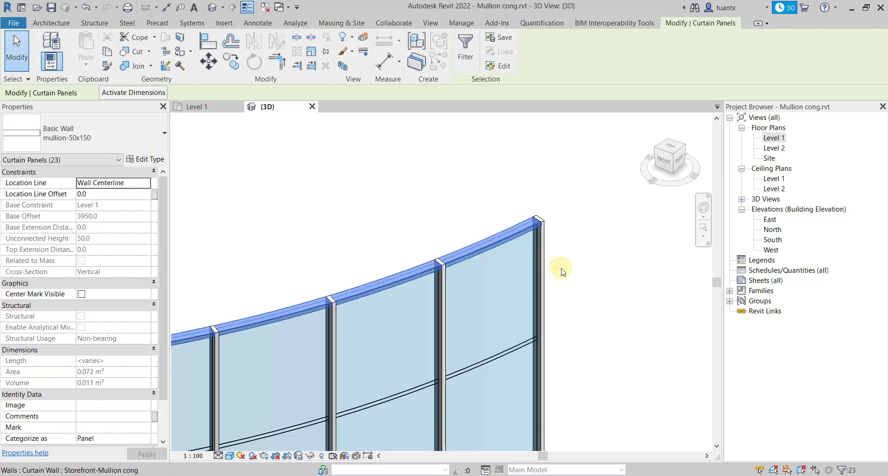
left_click(494, 336)
scroll(494, 337, "up", 2)
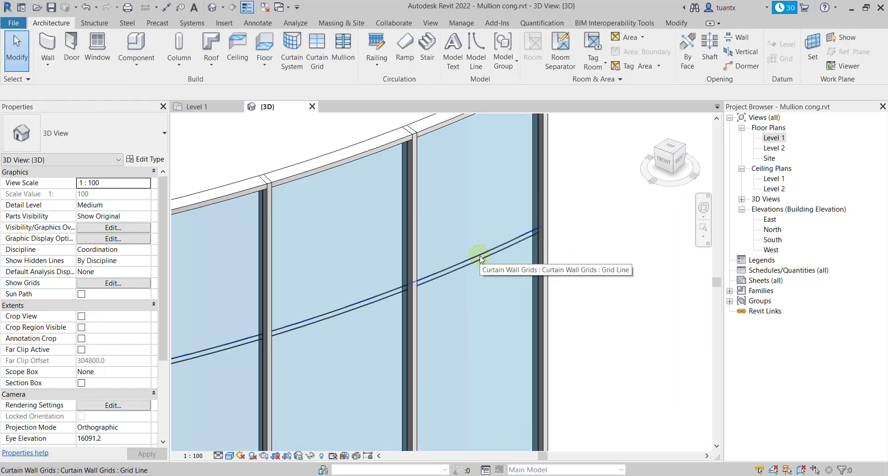
Select all 46 middle and bottom strip panels along their horizontal grids.
scroll(481, 260, "up", 3)
left_click(481, 261)
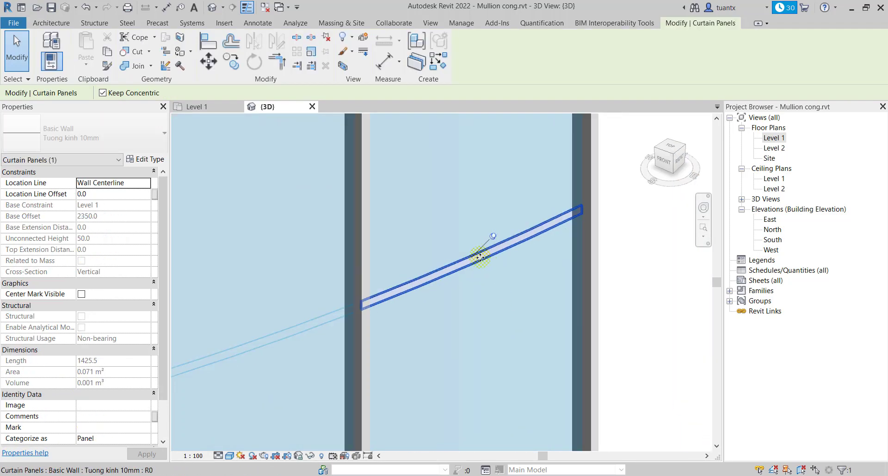
scroll(476, 255, "down", 4)
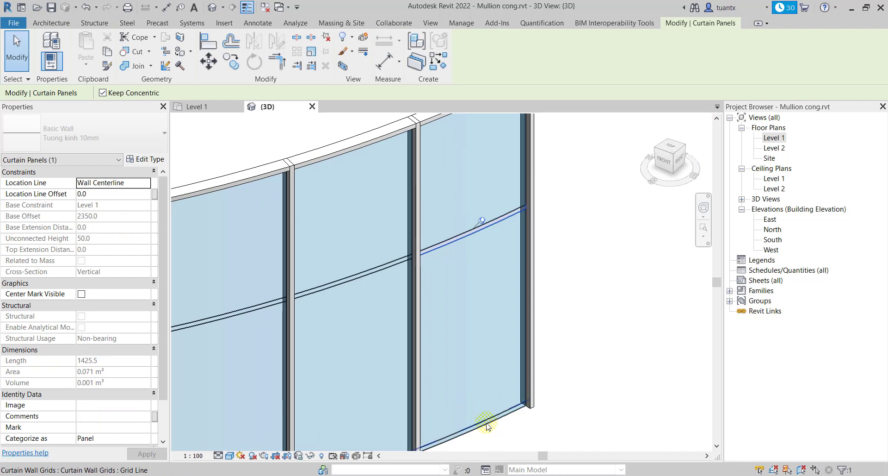
scroll(487, 424, "up", 3)
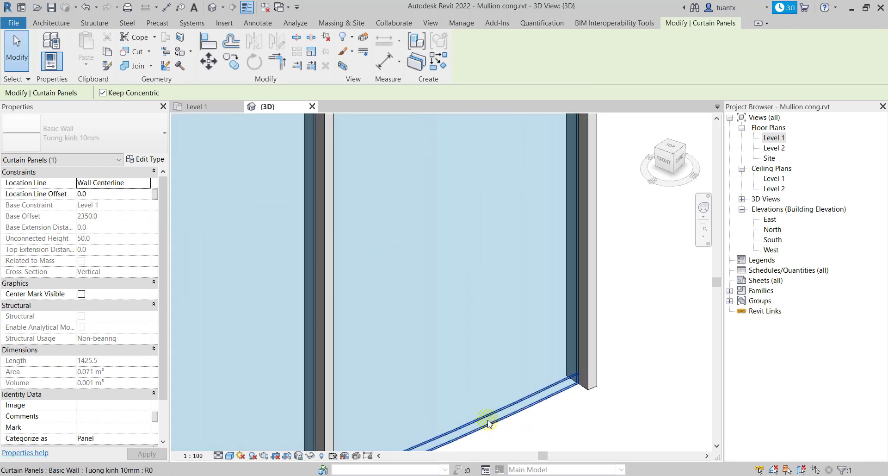
left_click(488, 423, "ctrl")
right_click(511, 411)
mouse_move(549, 182)
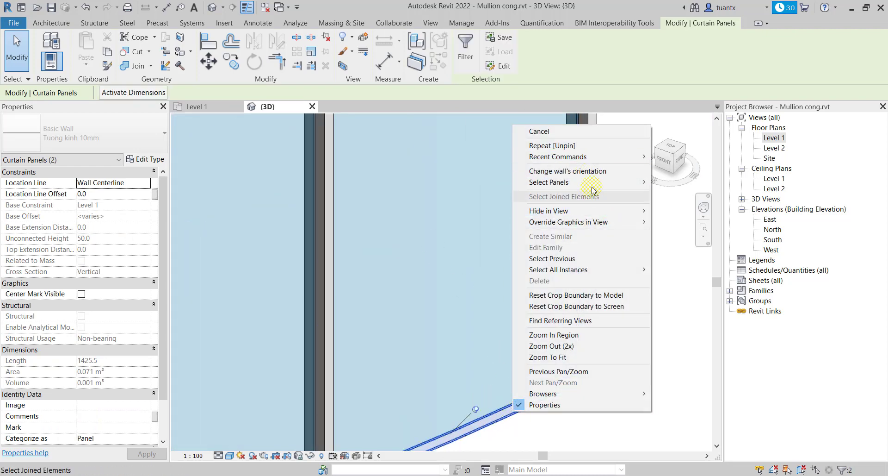
left_click(667, 200)
Unpin the 46 strip panels and assign them the mullion-50x150 type.
scroll(520, 289, "down", 5)
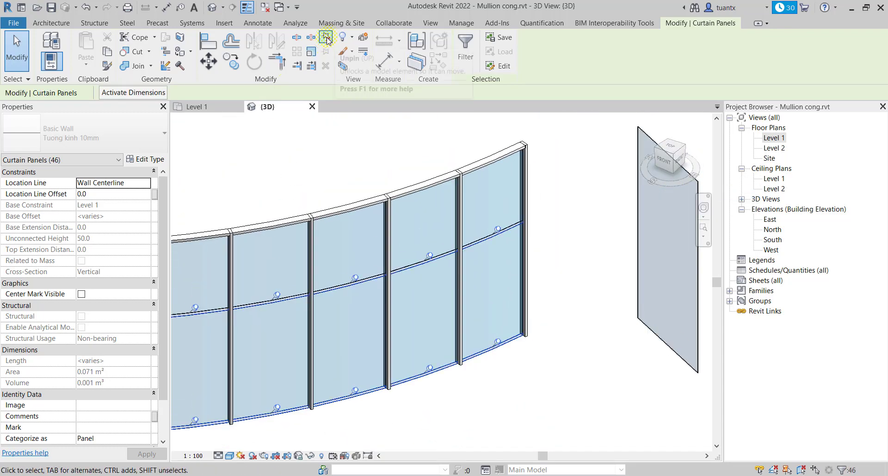
left_click(103, 133)
scroll(84, 322, "up", 2)
left_click(46, 204)
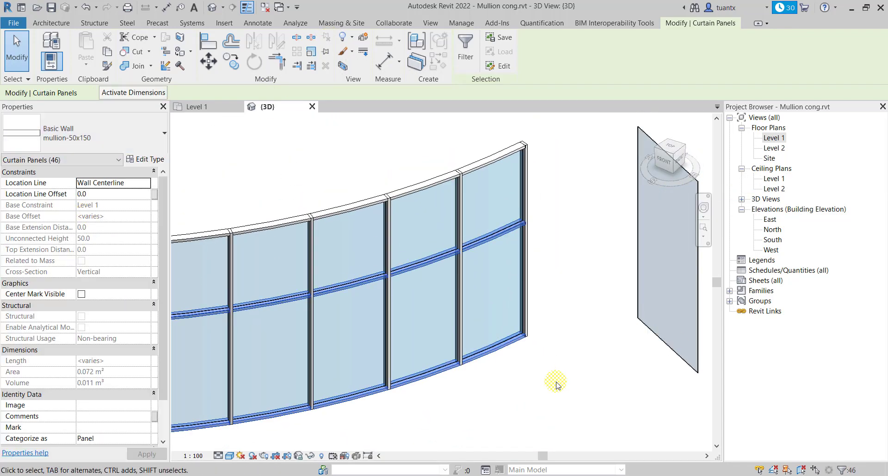
left_click(506, 381)
scroll(493, 290, "up", 4)
scroll(491, 290, "down", 4)
left_click(774, 137)
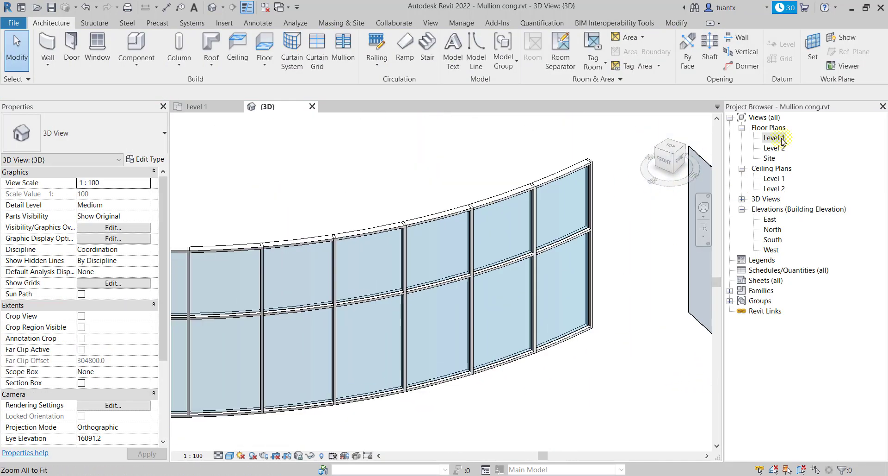
double_click(785, 138)
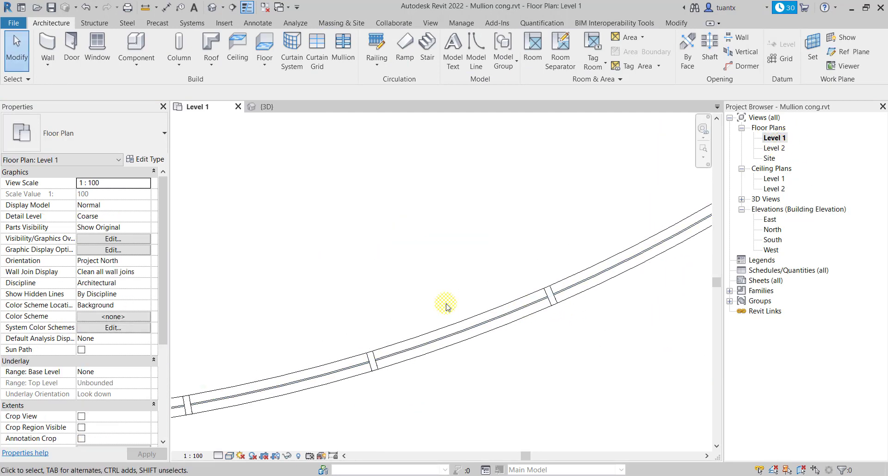
middle_click_drag(486, 332, 431, 405)
scroll(431, 405, "up", 5)
scroll(565, 294, "down", 5)
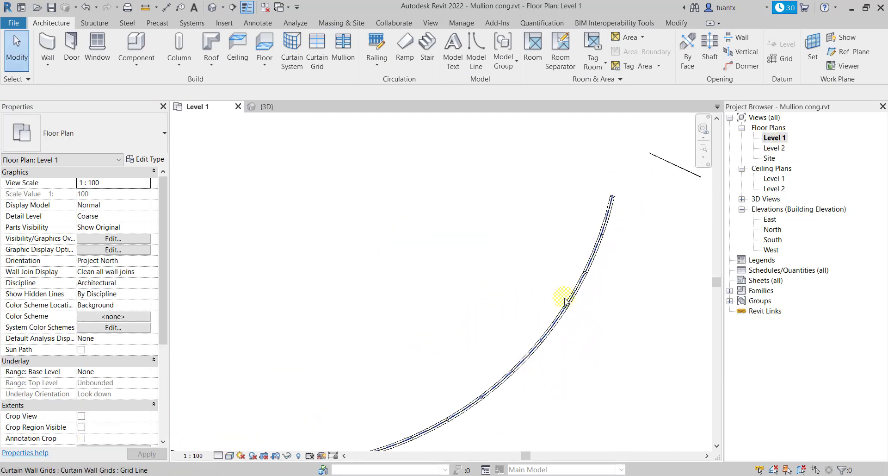
scroll(512, 323, "up", 3)
left_click(267, 106)
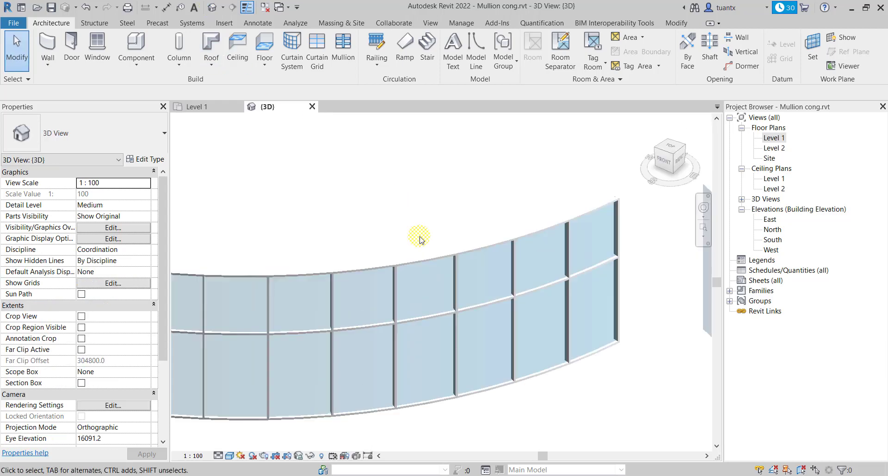
mouse_move(419, 238)
middle_mouse_down("shift")
mouse_move(401, 238)
mouse_move(366, 278)
middle_mouse_up("shift")
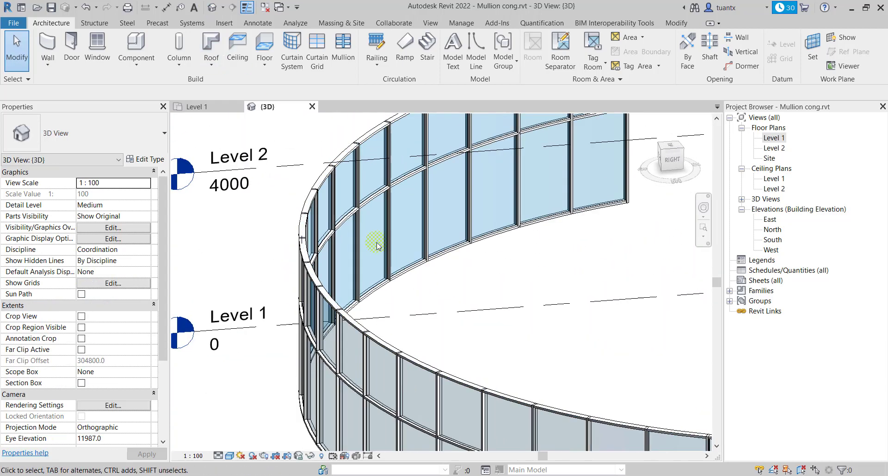